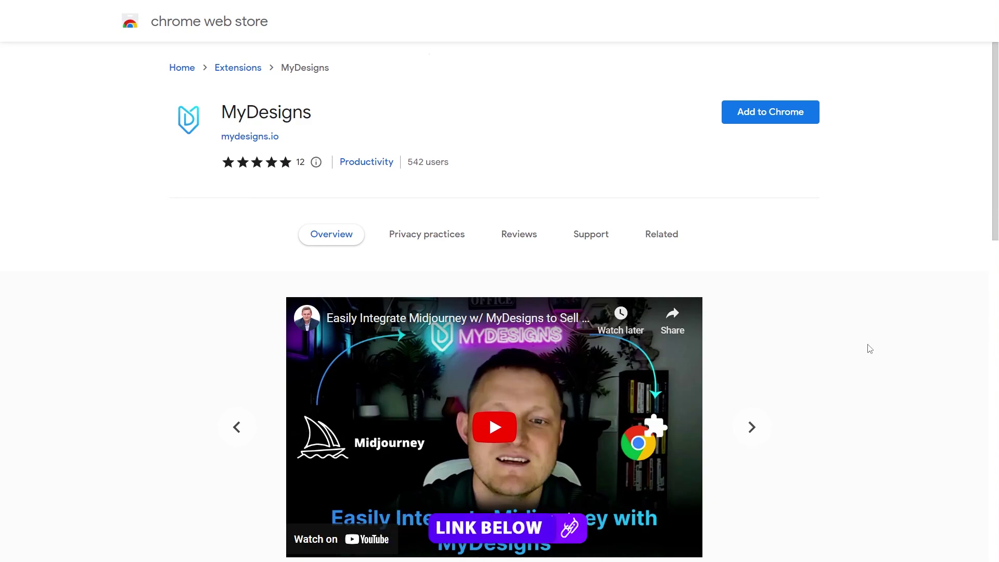
Add the MyDesigns extension to Chrome from its Chrome Web Store page
left_click(769, 114)
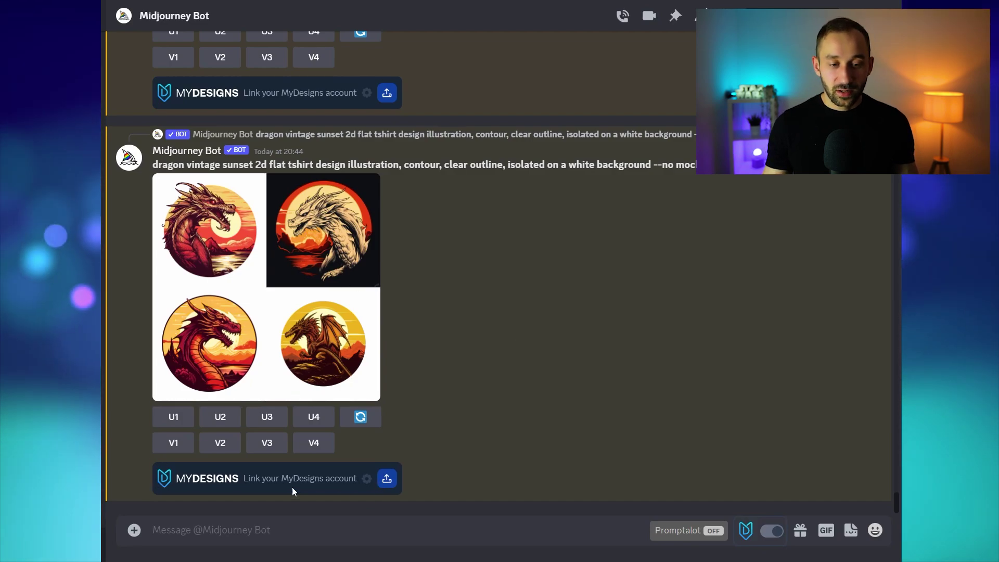
scroll(291, 322, "up", 15)
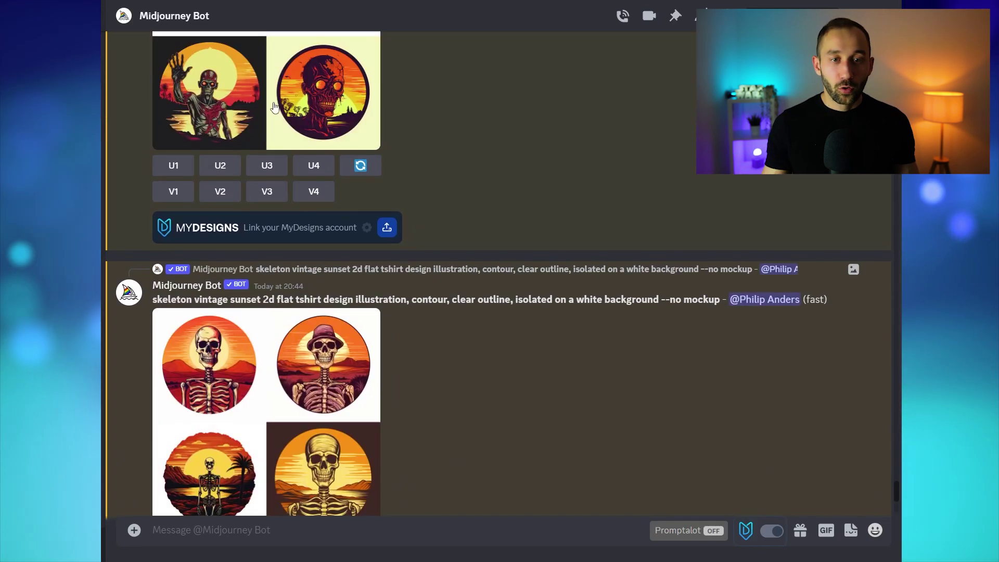
scroll(508, 166, "down", 10)
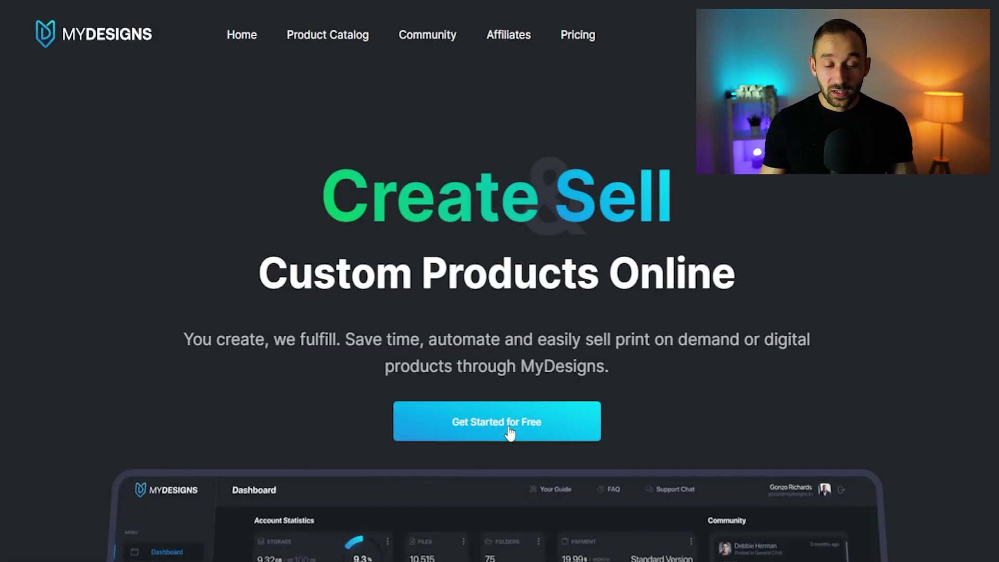
Open the MyDesigns Register page via Get Started for Free and fill its Password and E-Mail fields
left_click(500, 426)
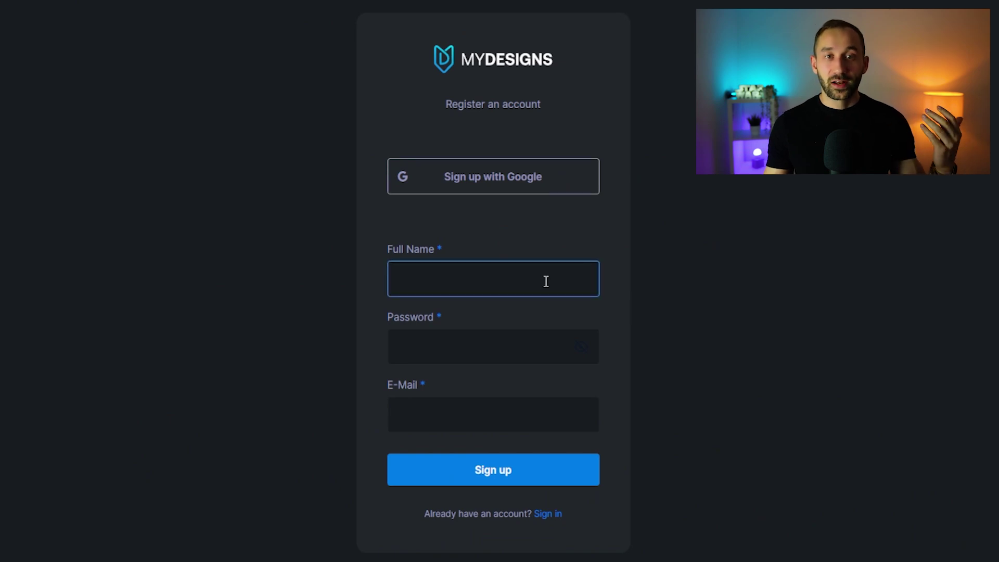
left_click(548, 339)
left_click(547, 412)
left_click(648, 475)
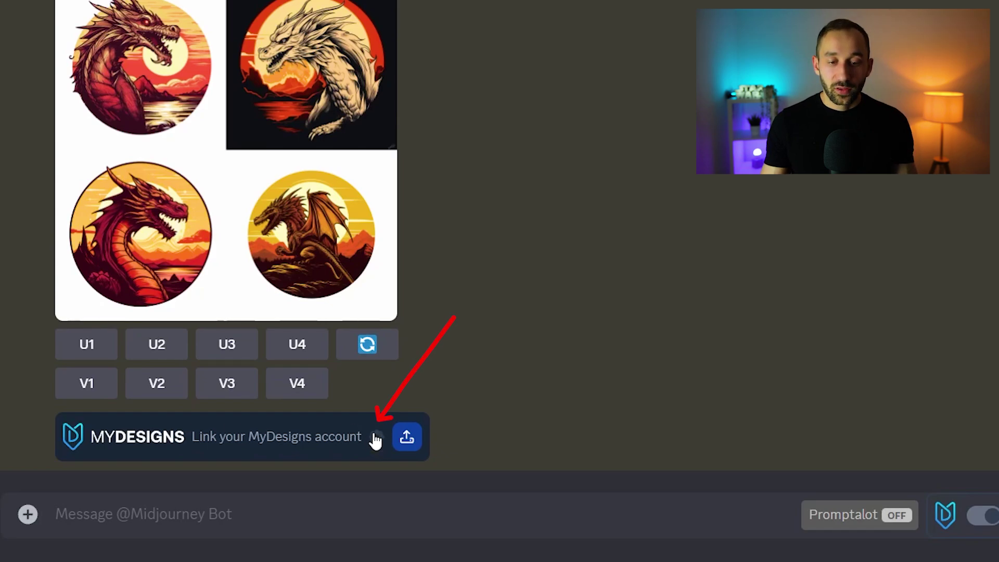
From the MyDesigns bar's link-account dialog, go to MyDesigns' Create access token page
left_click(377, 438)
left_click(325, 141)
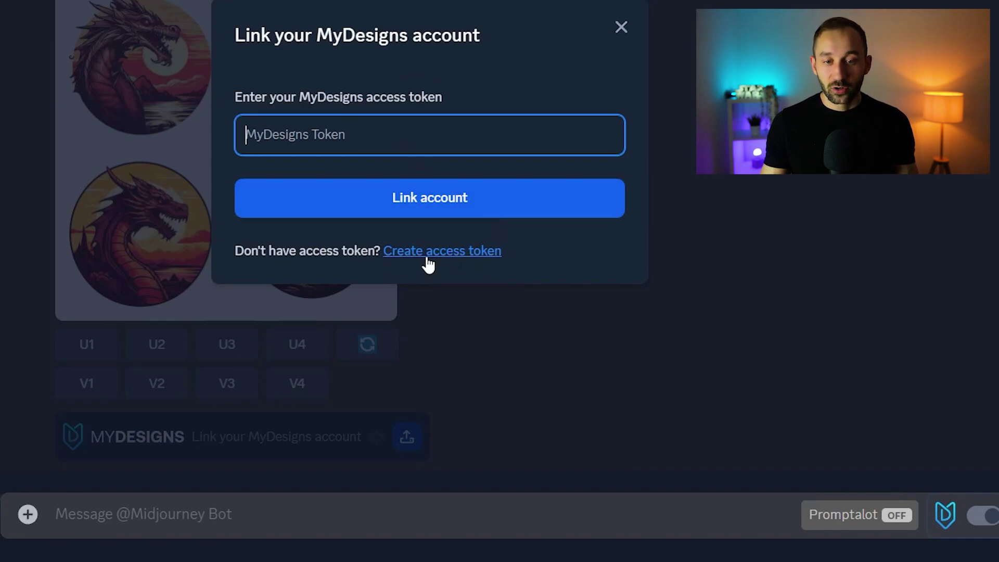
left_click(455, 253)
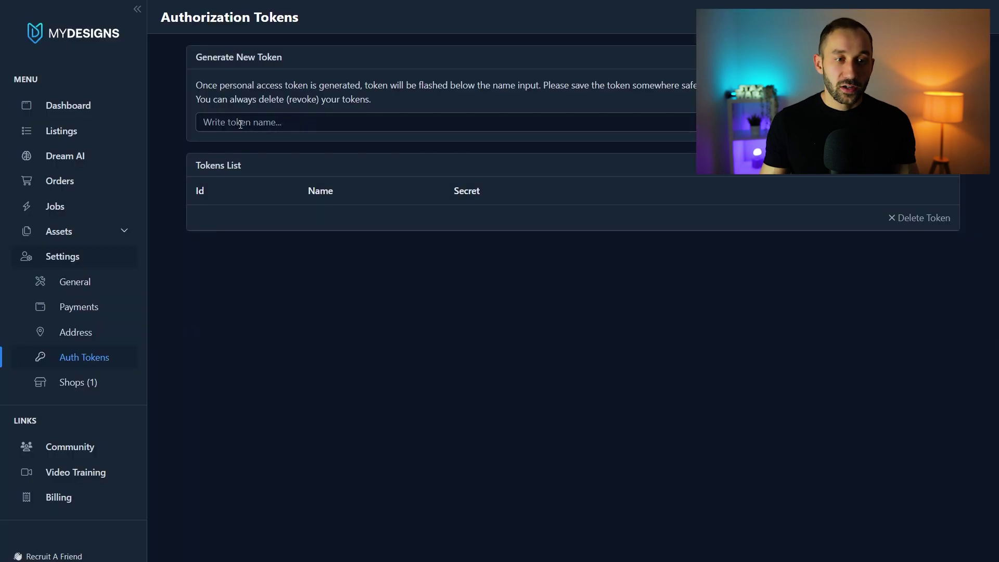
Generate a MyDesigns access token named 'Midjourney Chrome Extension'
left_click(240, 124)
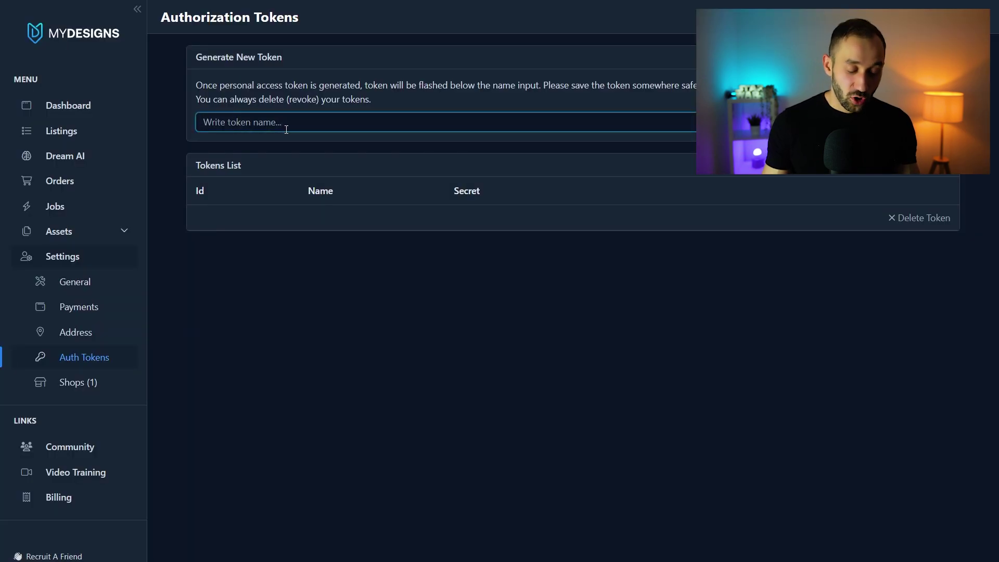
type("Midjourn")
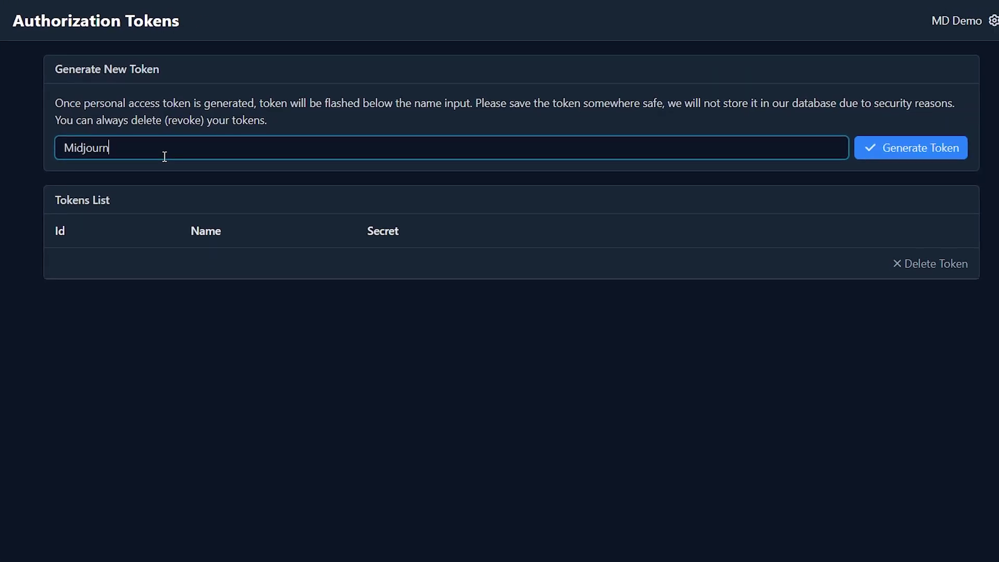
type("ey Chrome Extension")
left_click(927, 153)
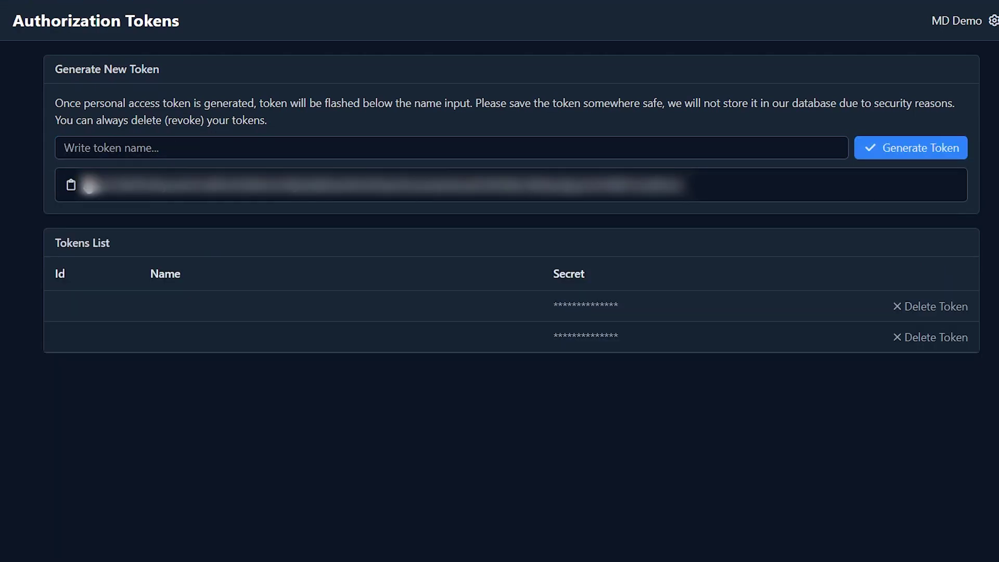
Copy the new token, paste it into Discord's MyDesigns Token field, and link the account
left_click(72, 186)
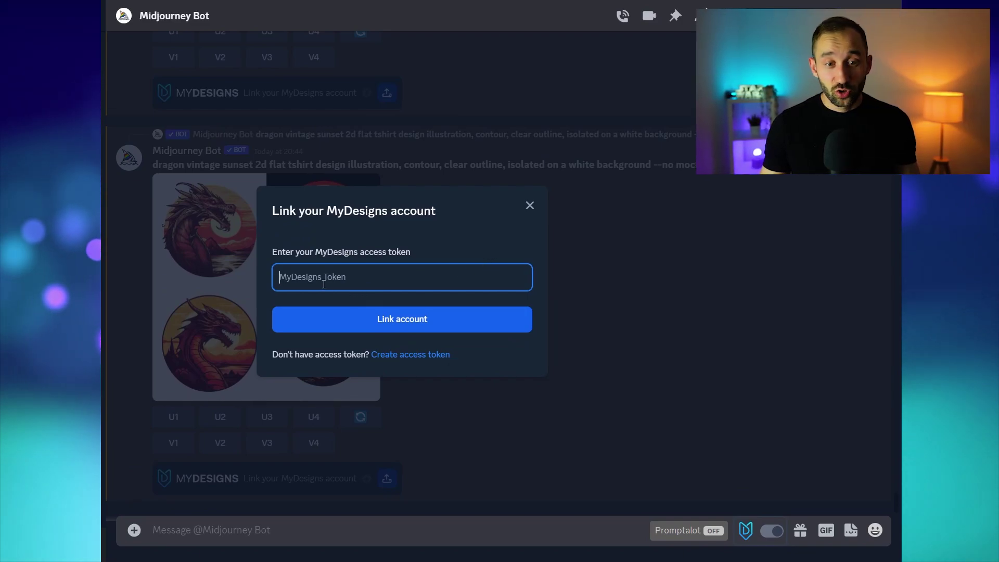
key("ctrl+v")
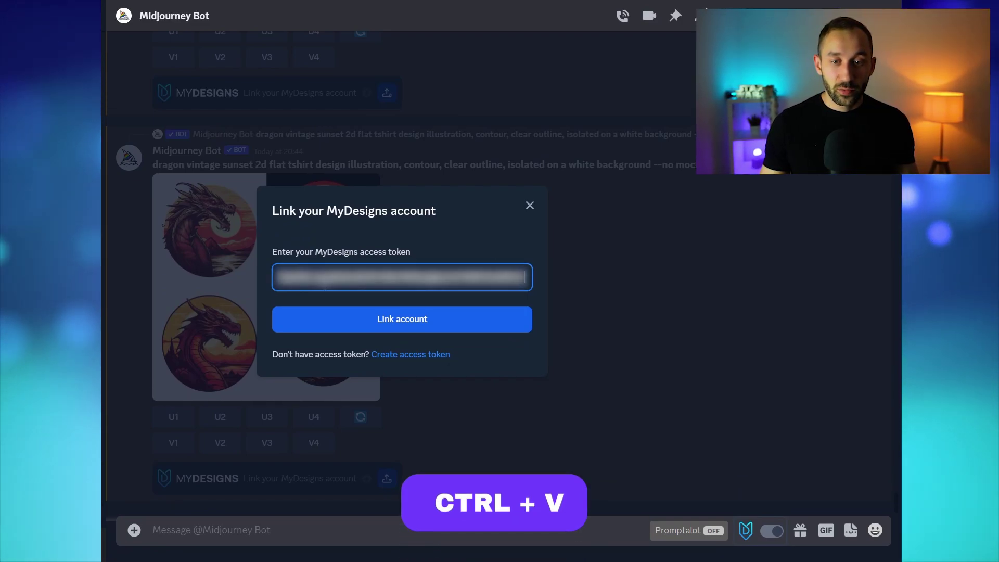
left_click(425, 327)
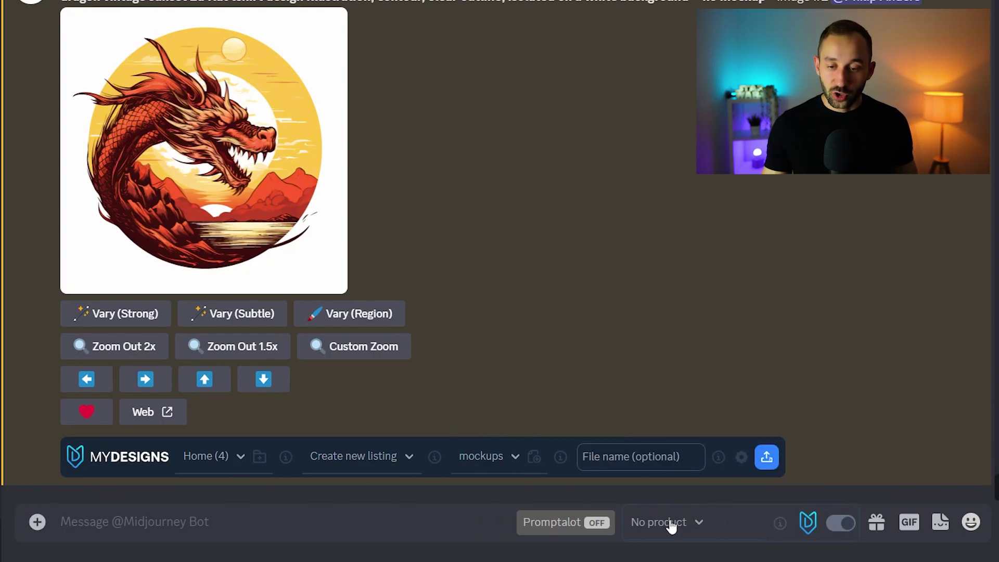
Turn the MyDesigns integration switch off and back on beside the message box
left_click(841, 523)
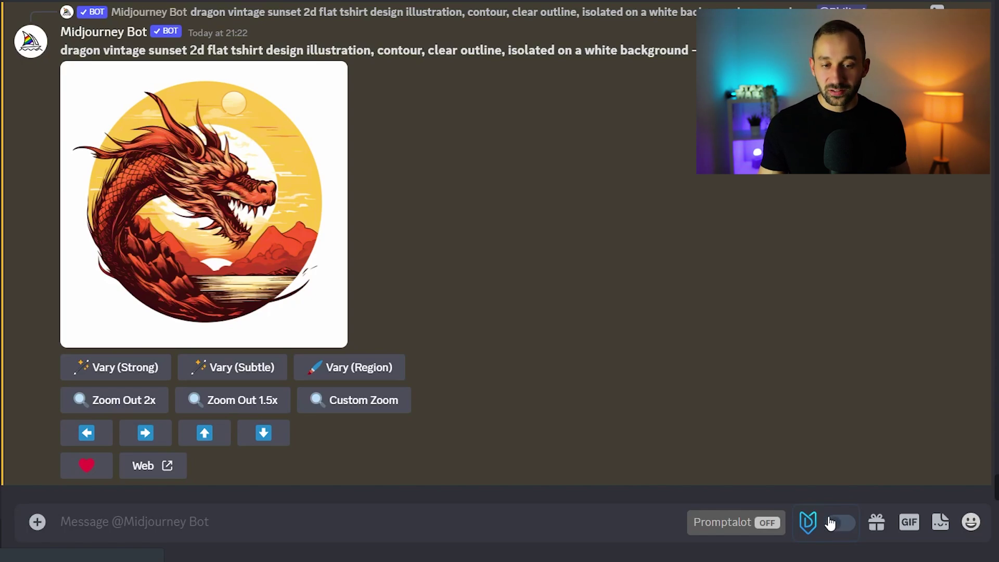
left_click(828, 523)
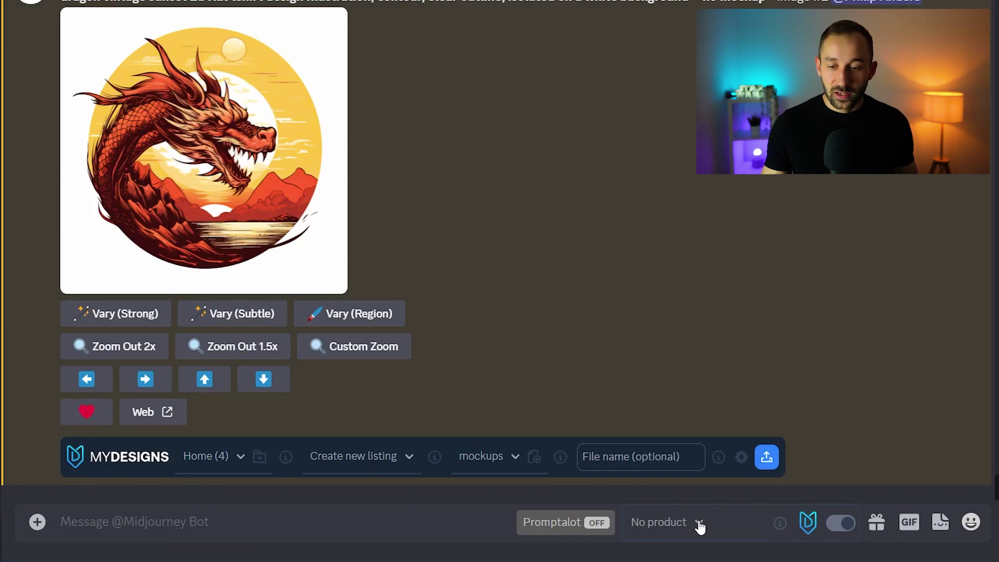
Search 'tumbler' and choose 20oz Straight Skinny Tumbler as the MyDesigns product, adding --ar 95:81
left_click(699, 524)
left_click(725, 530)
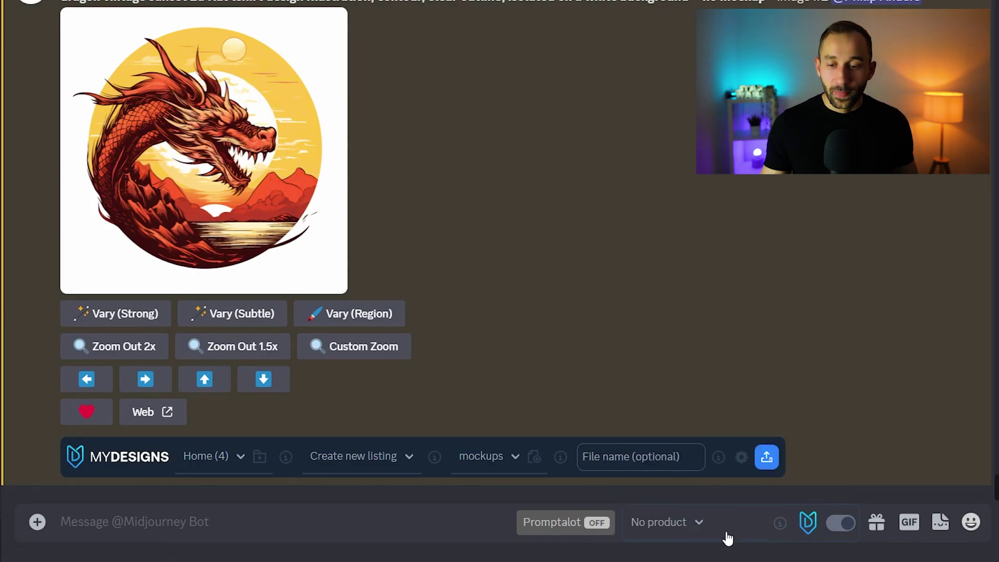
left_click(702, 526)
scroll(702, 446, "down", 2)
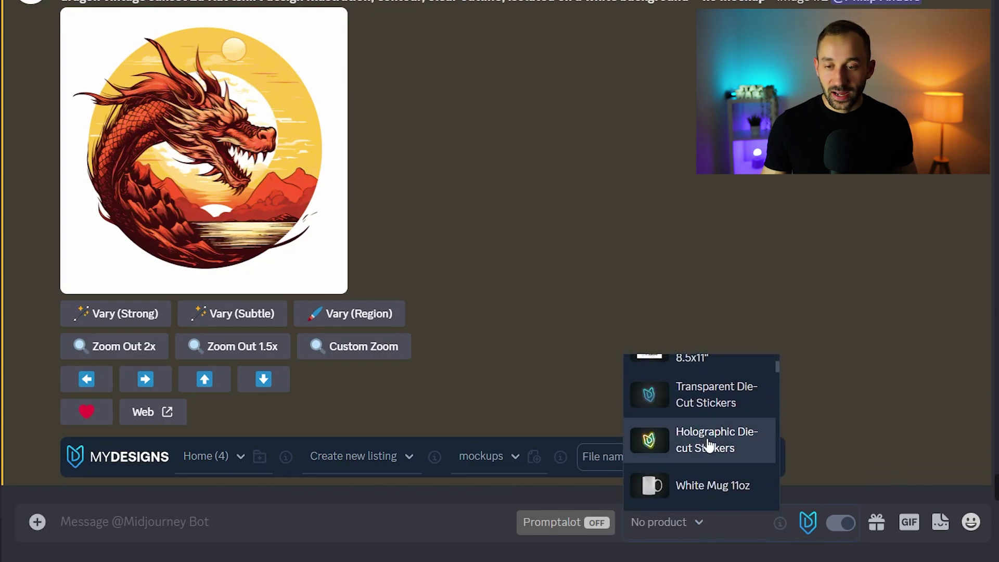
scroll(705, 448, "down", 2)
scroll(726, 447, "down", 1)
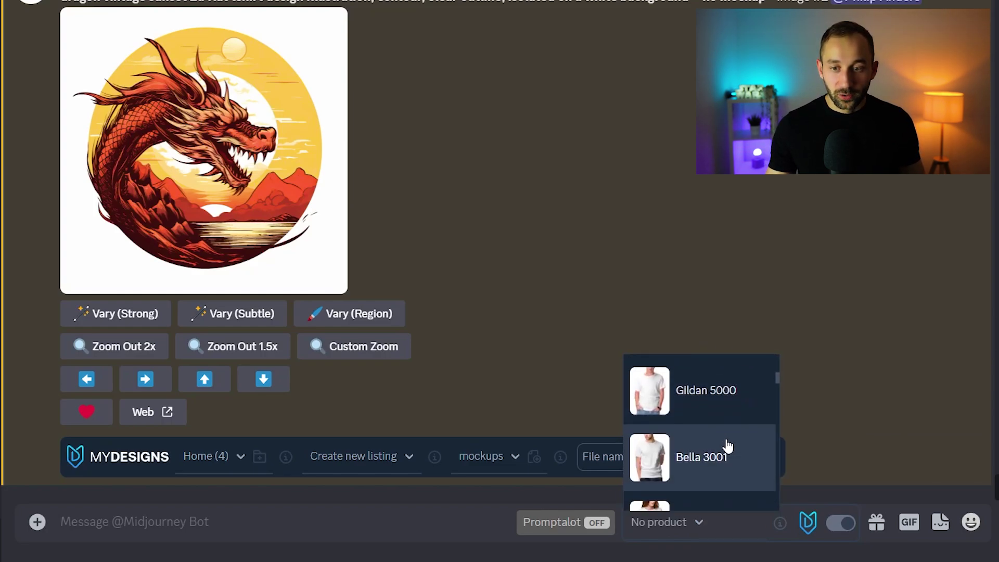
scroll(728, 447, "down", 3)
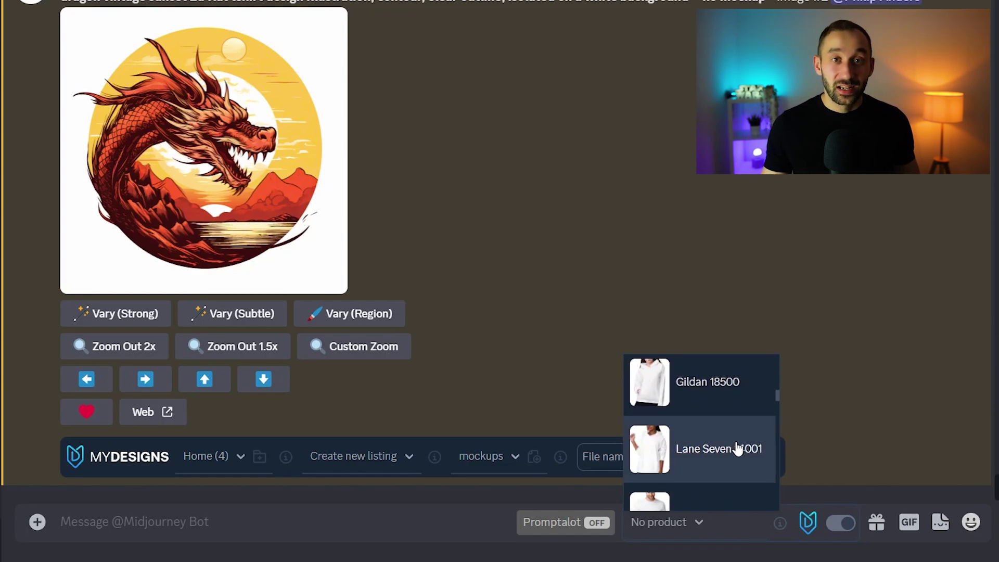
scroll(734, 447, "up", 6)
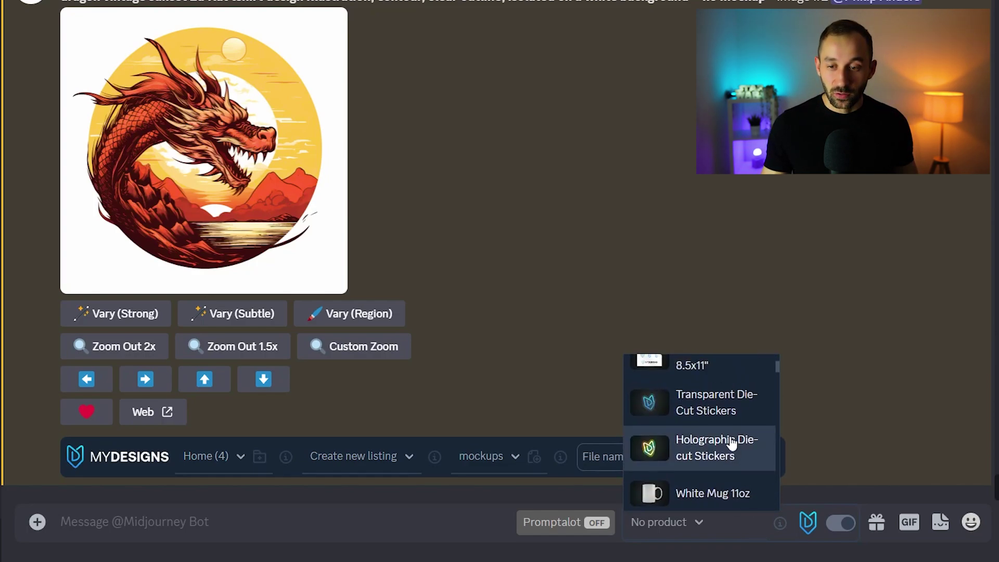
scroll(731, 445, "up", 3)
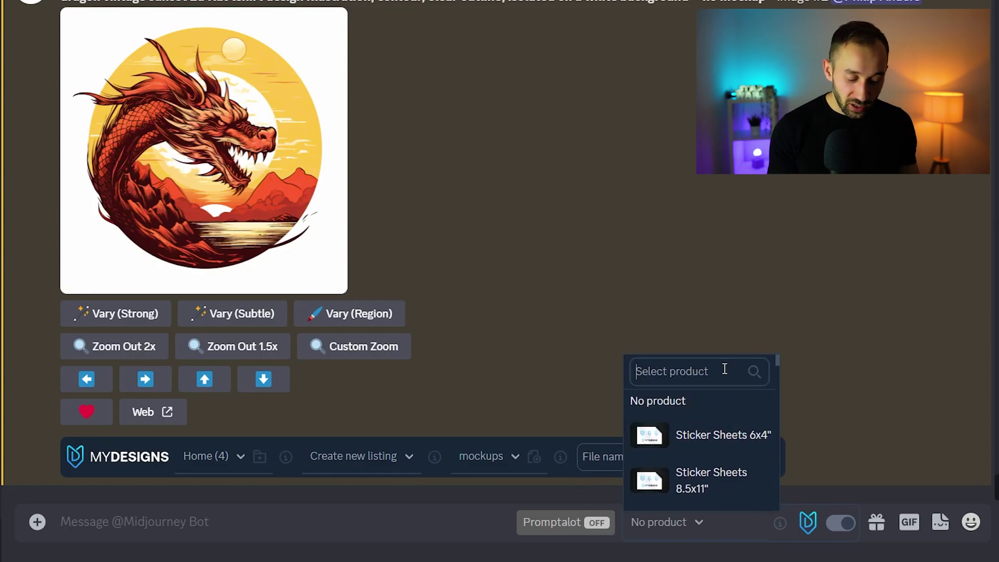
type("tumbl")
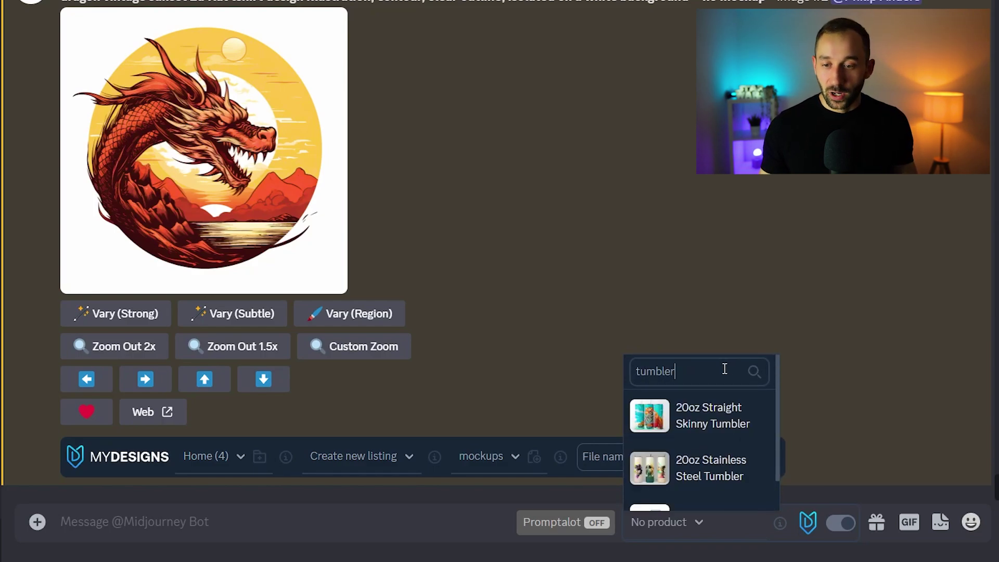
type("er")
scroll(707, 432, "down", 1)
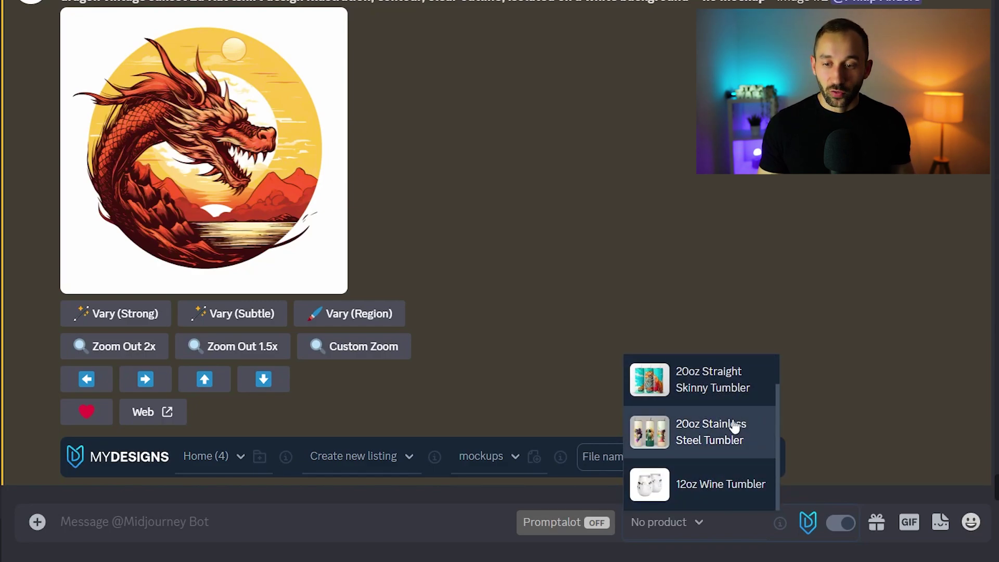
scroll(716, 453, "up", 1)
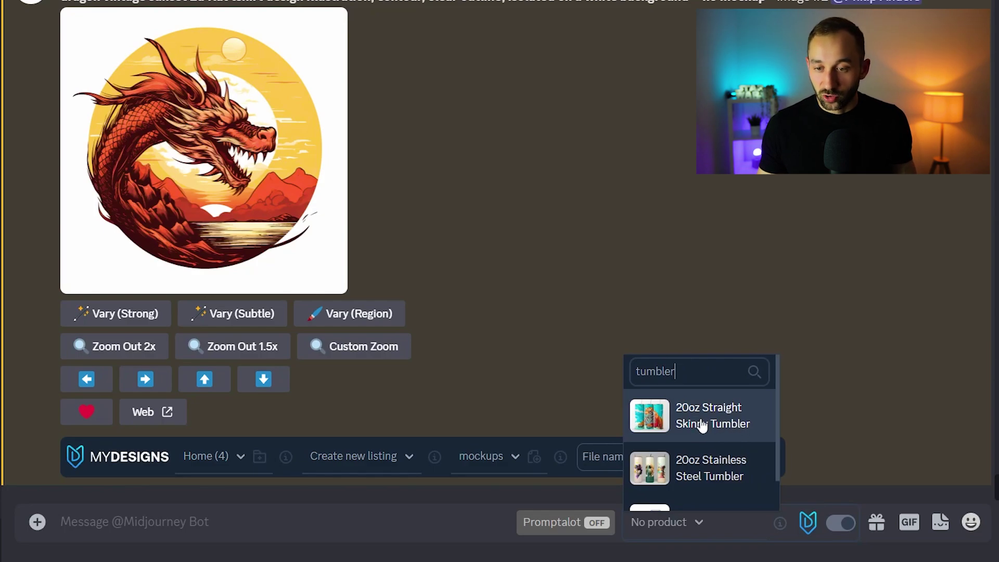
left_click(732, 421)
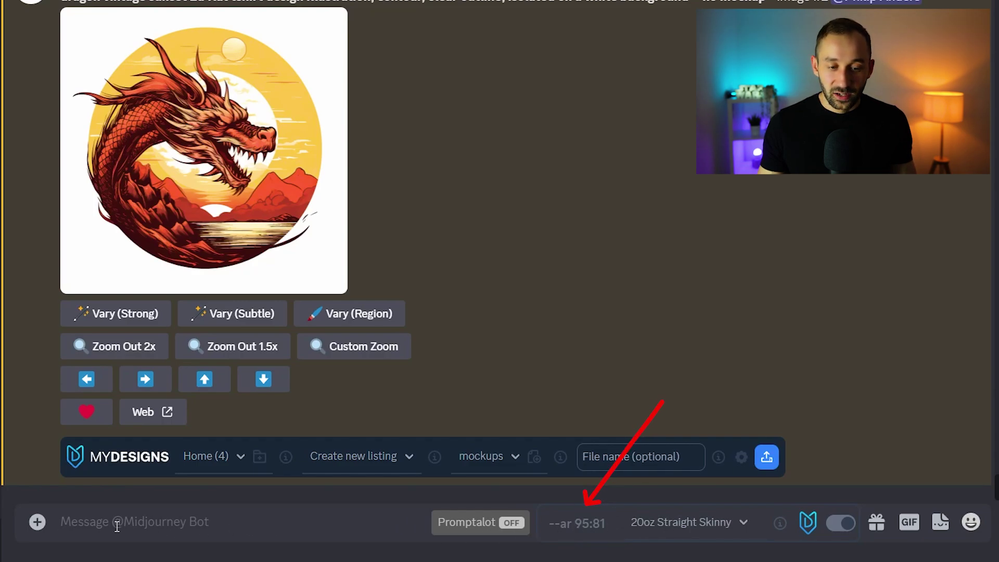
Send Midjourney the /imagine prompt 'neon dragon digital art --ar 95:81'
type("/imag")
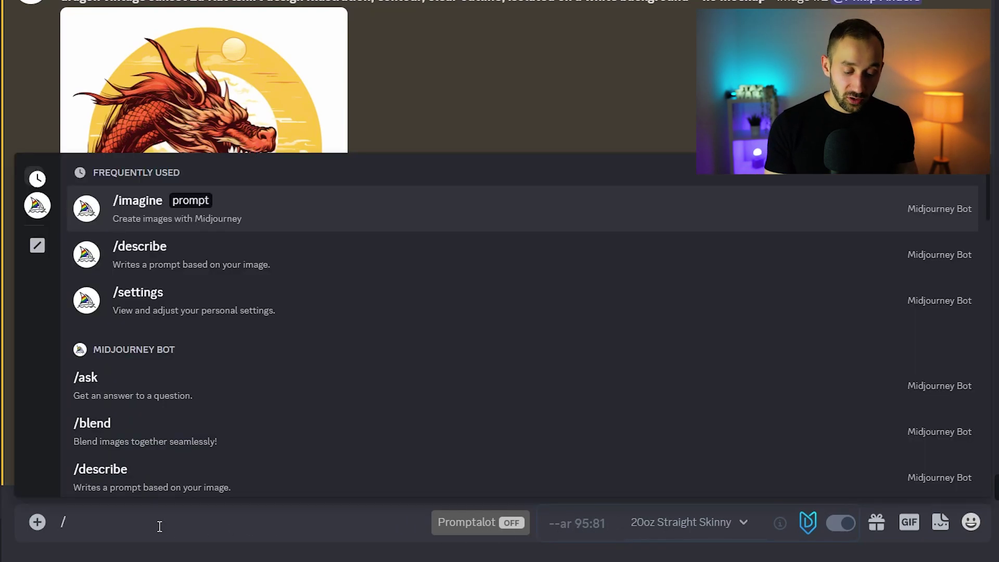
key("Tab")
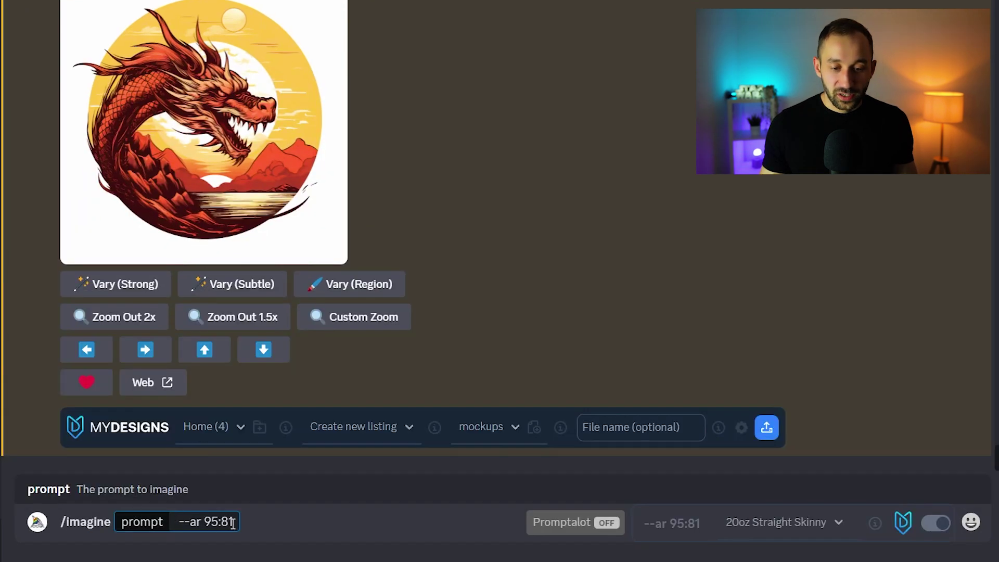
left_click_drag(233, 523, 182, 519)
left_click(178, 519)
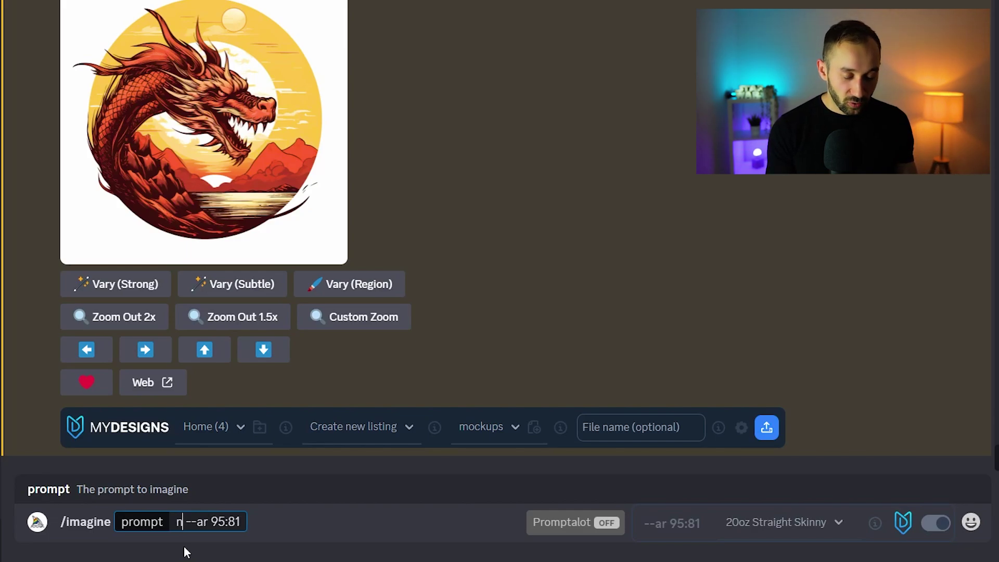
type("eon dragon")
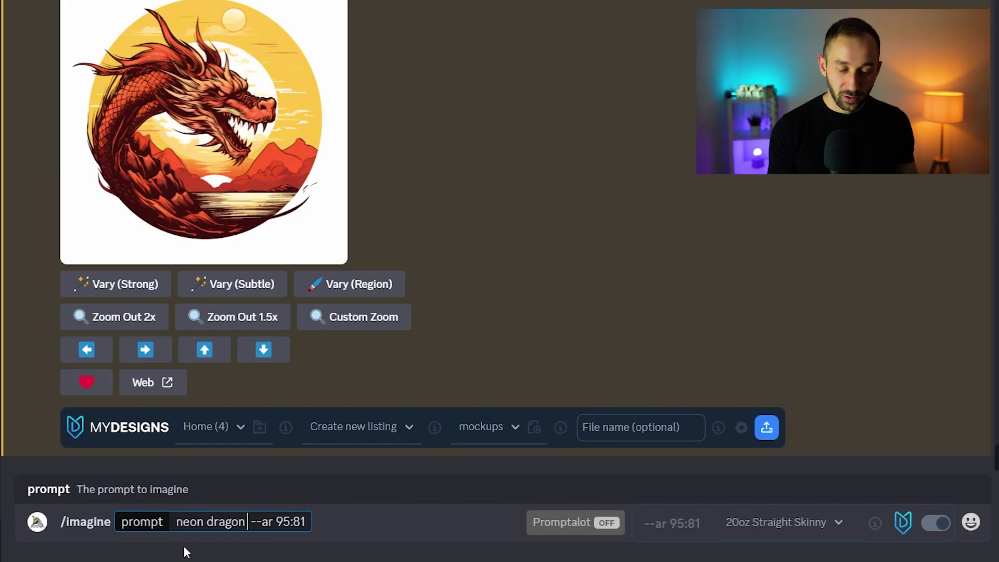
type(" digital art")
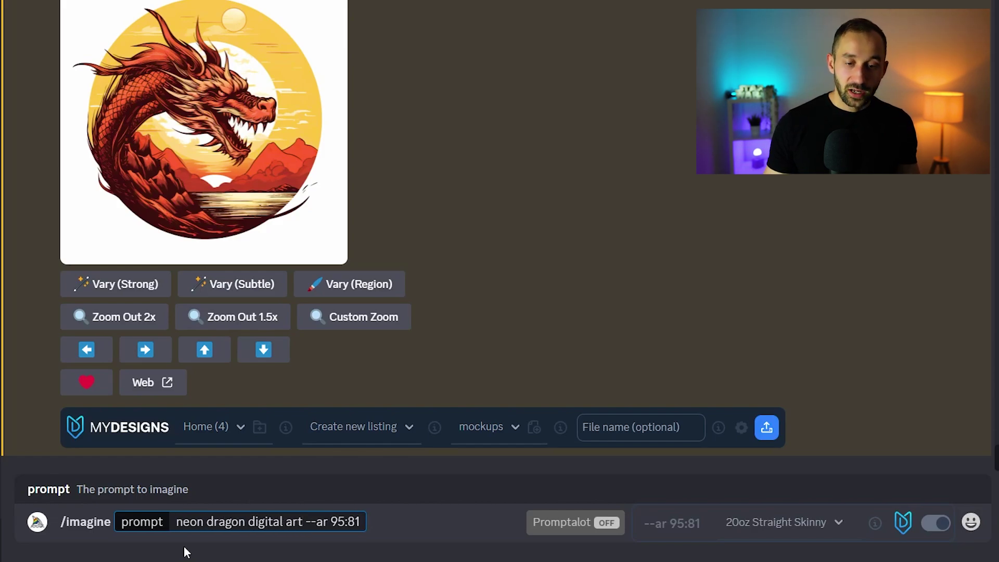
key("Return")
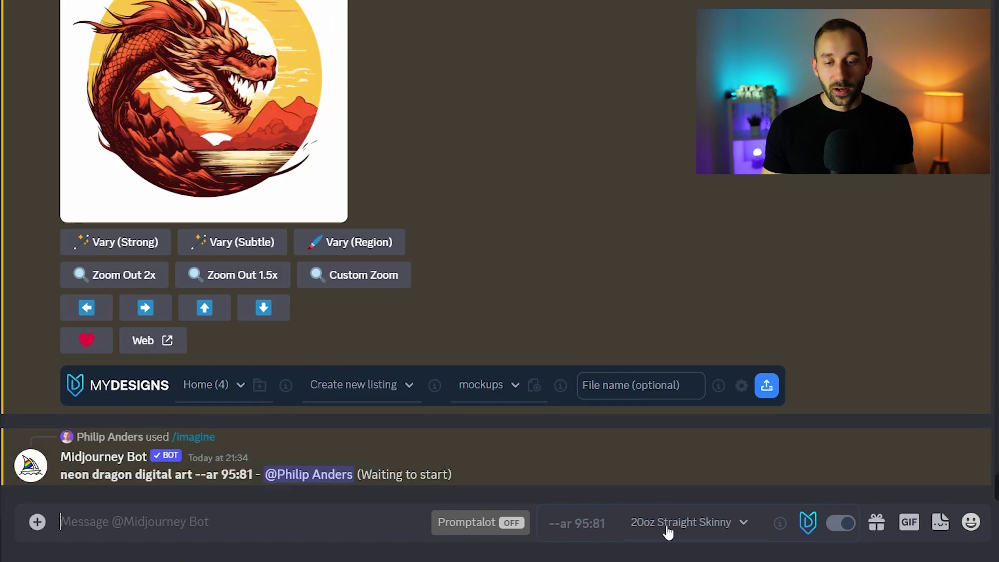
Switch the MyDesigns product dropdown back from the tumbler to No product
left_click(706, 528)
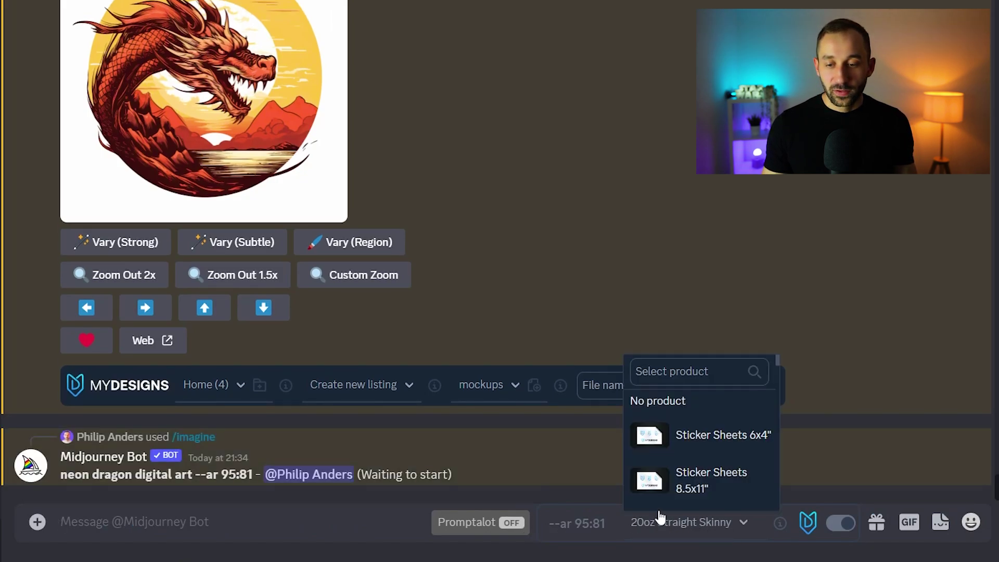
scroll(718, 469, "down", 5)
scroll(697, 447, "down", 3)
scroll(694, 416, "up", 2)
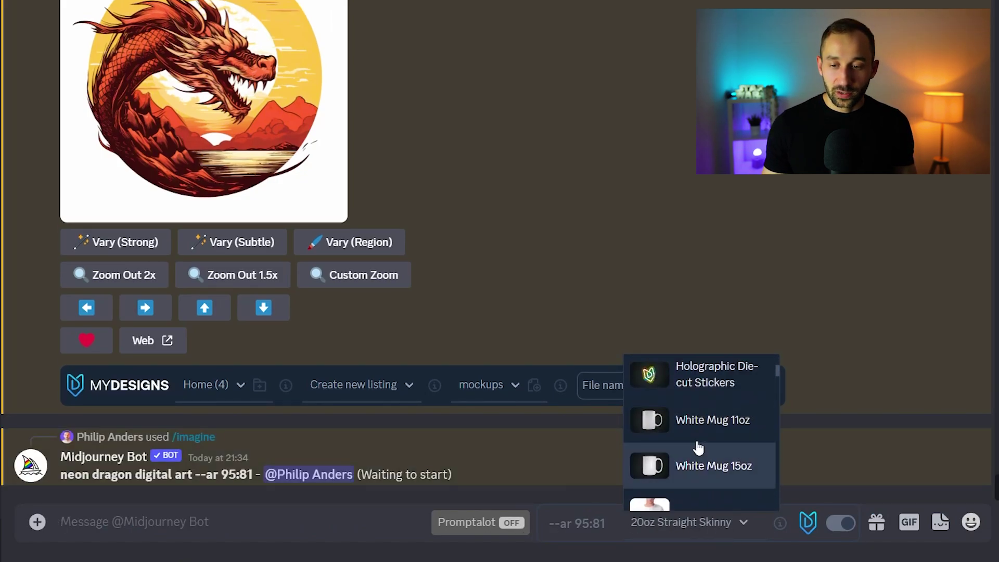
scroll(669, 424, "down", 5)
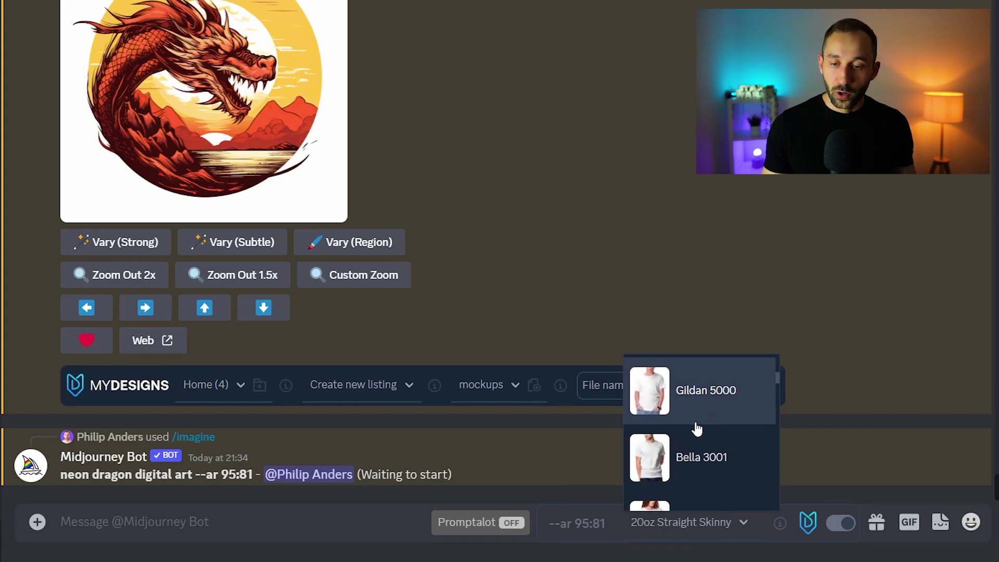
scroll(694, 453, "down", 5)
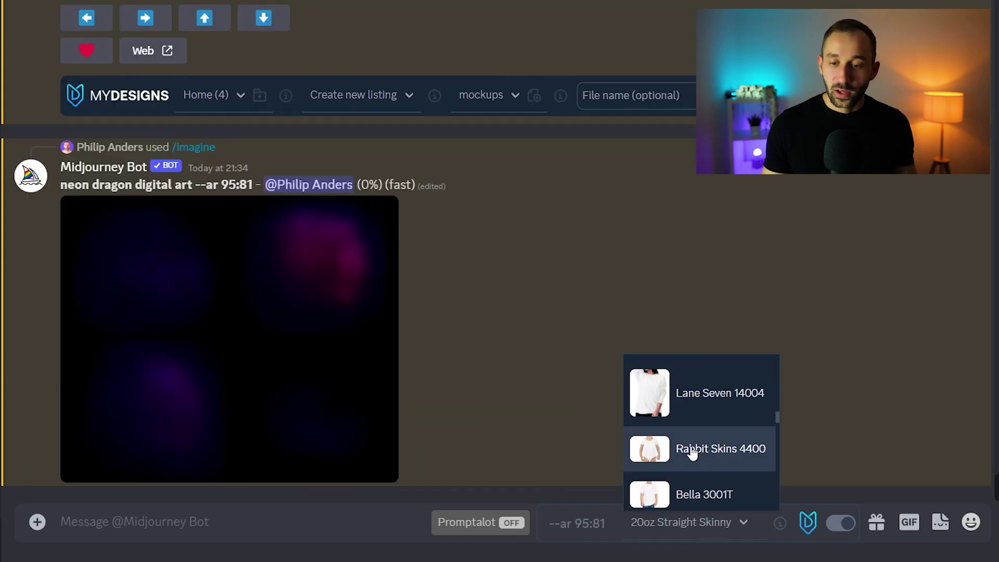
left_click(326, 528)
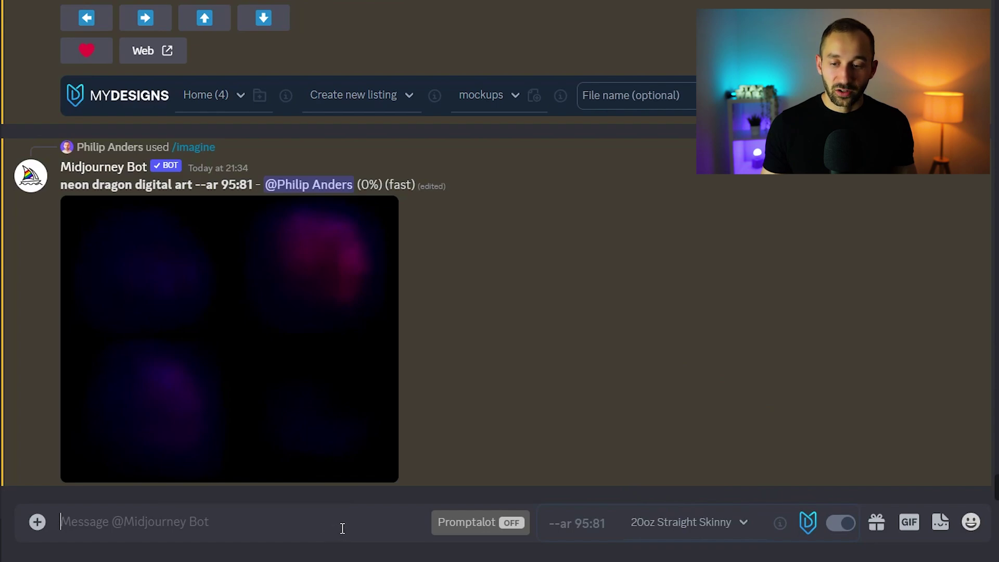
left_click(728, 523)
scroll(719, 458, "up", 8)
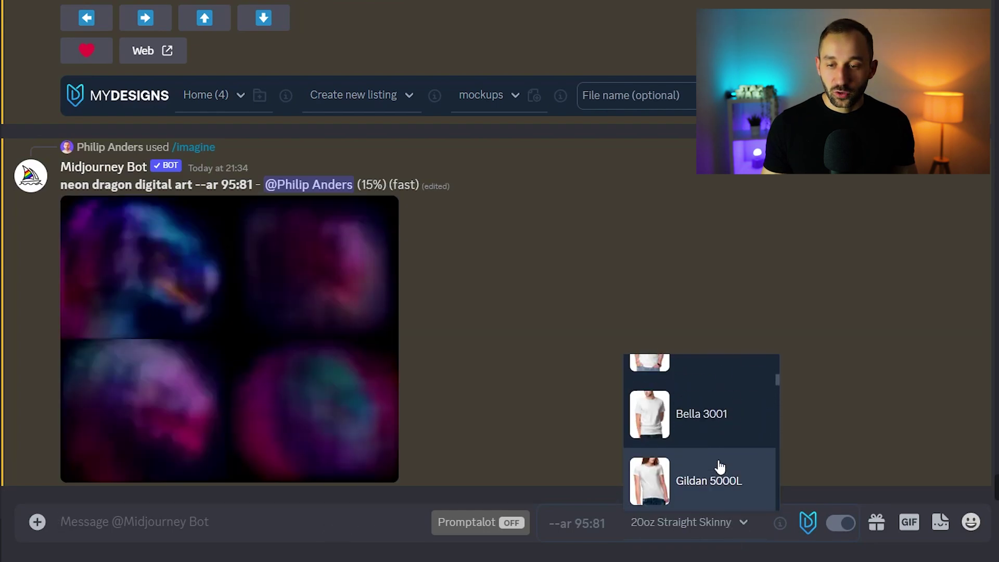
scroll(724, 445, "up", 3)
left_click(717, 411)
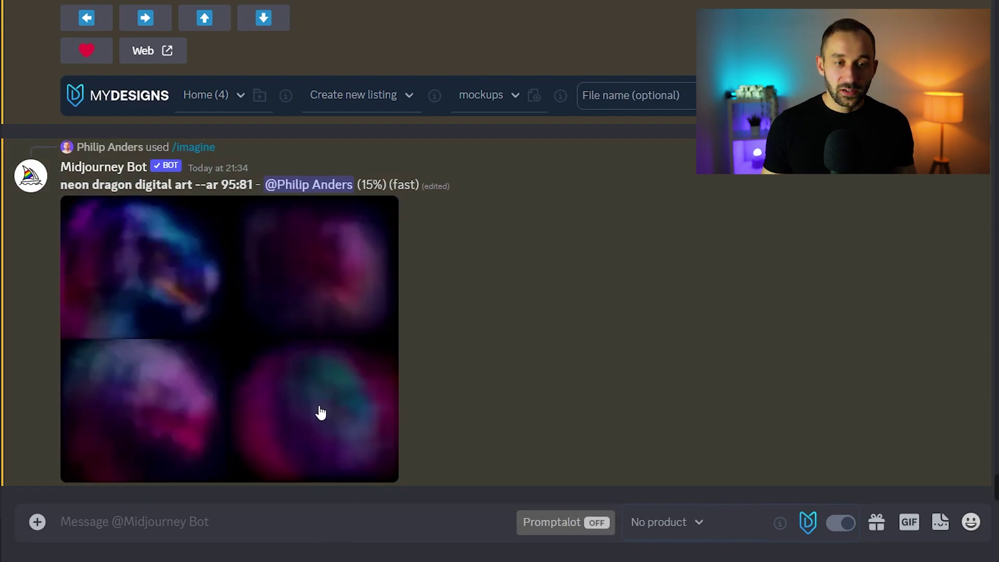
scroll(317, 404, "up", 4)
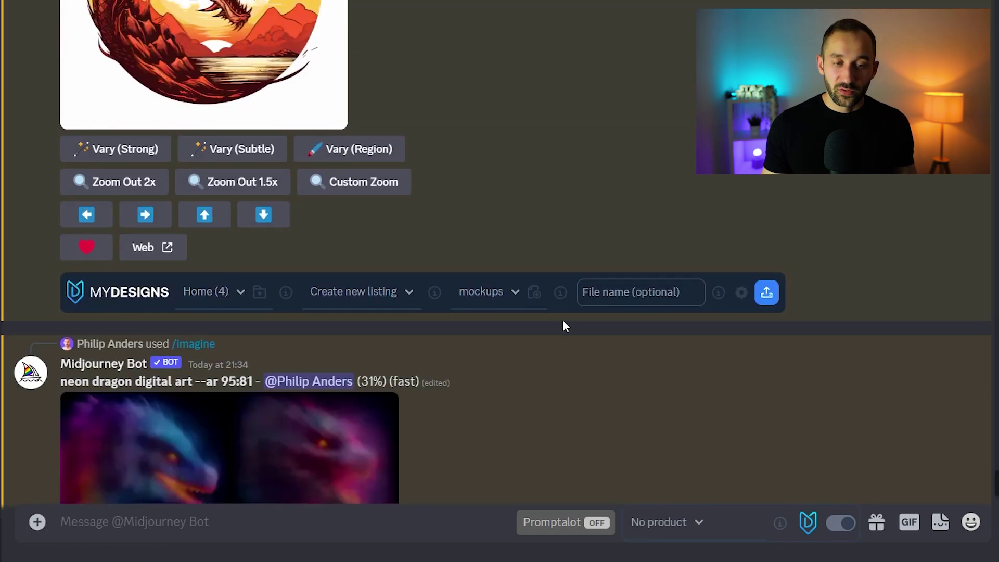
scroll(565, 320, "down", 4)
scroll(66, 292, "up", 4)
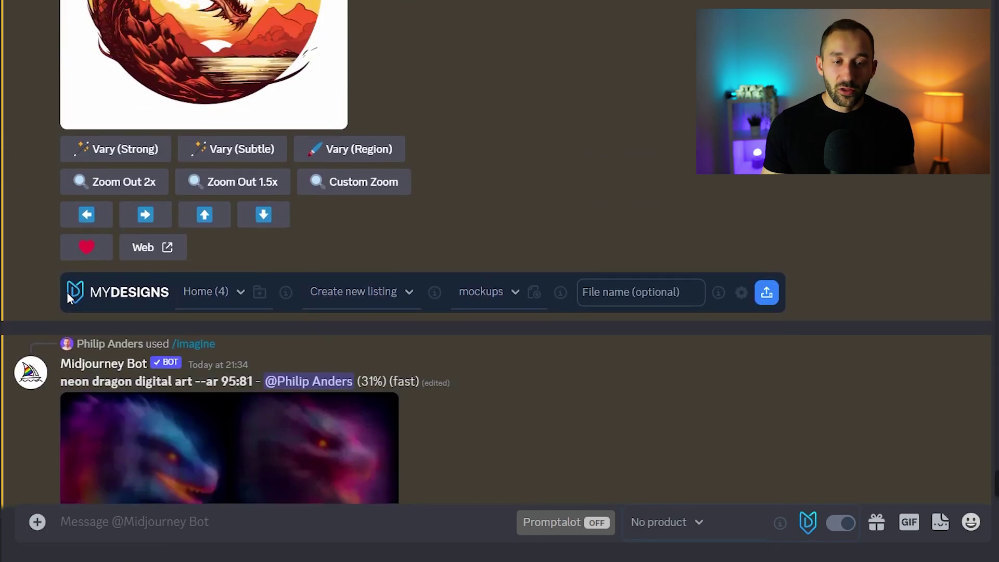
left_click(230, 304)
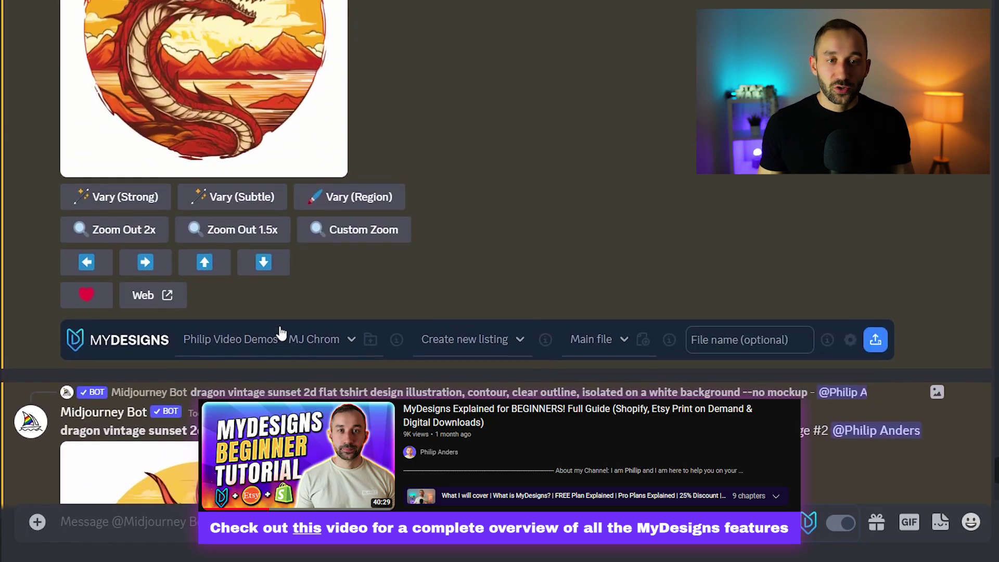
scroll(279, 331, "up", 6)
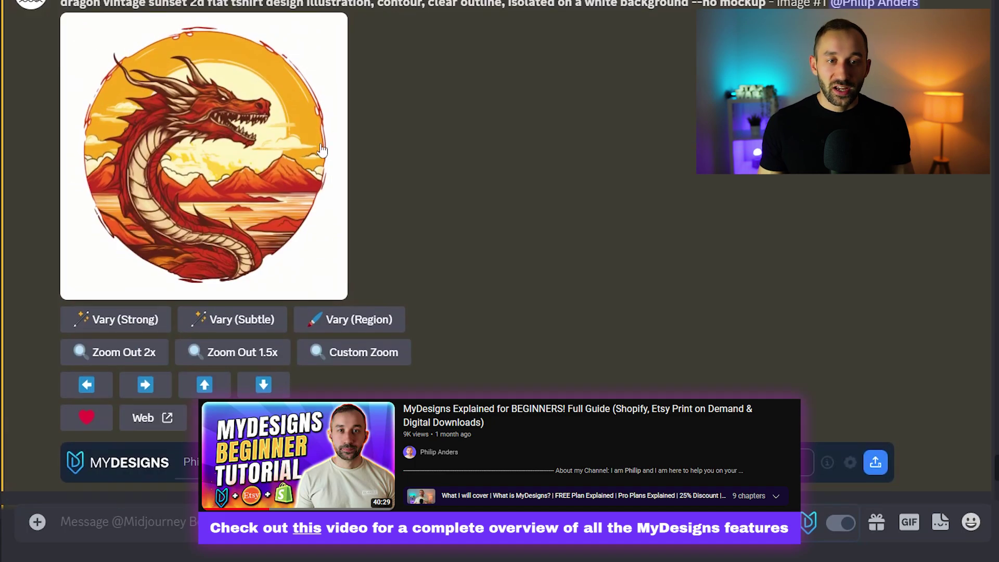
scroll(275, 337, "down", 10)
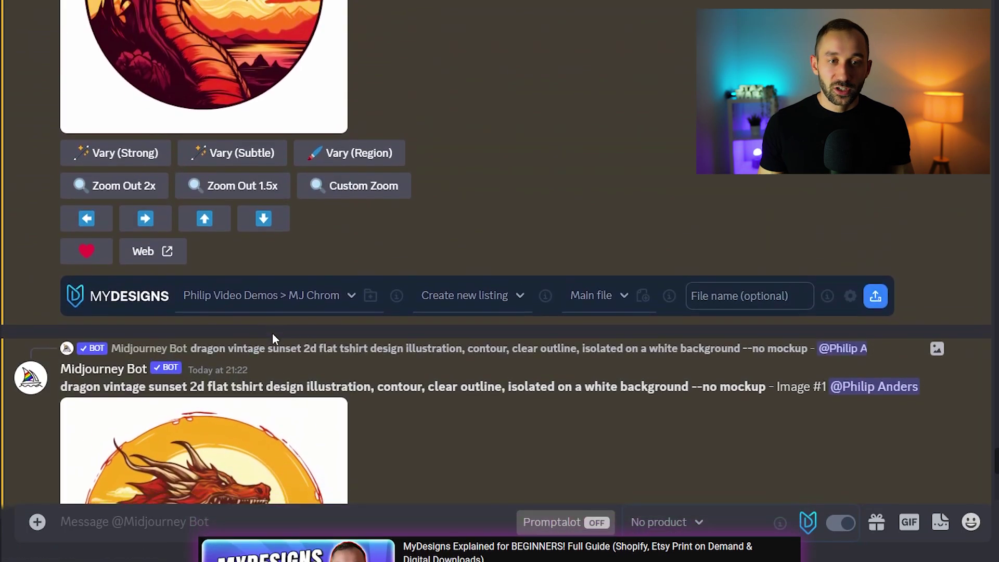
scroll(270, 333, "down", 2)
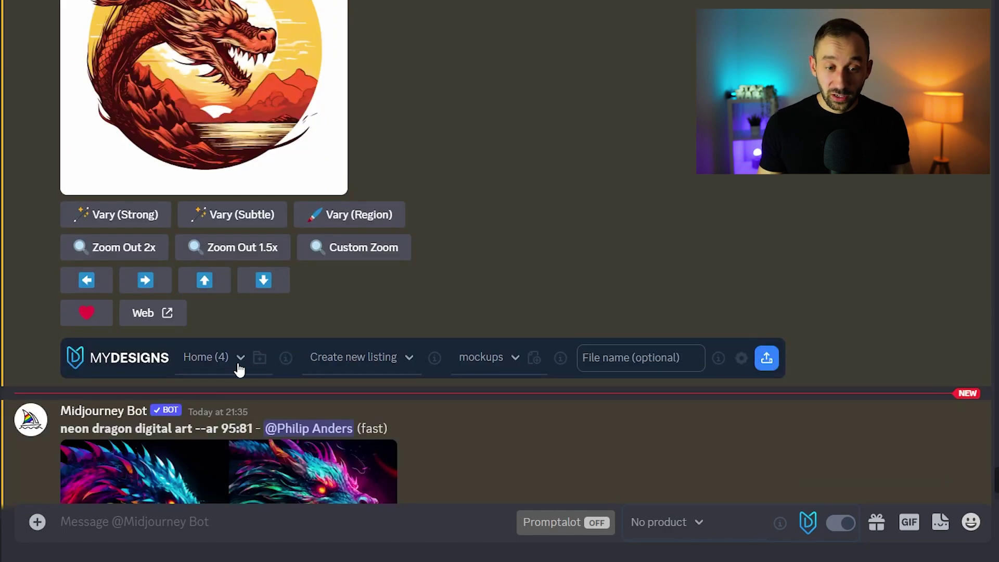
Search collections for 'chrome' and pick MJ Chrome Extension as the upload collection
left_click(241, 358)
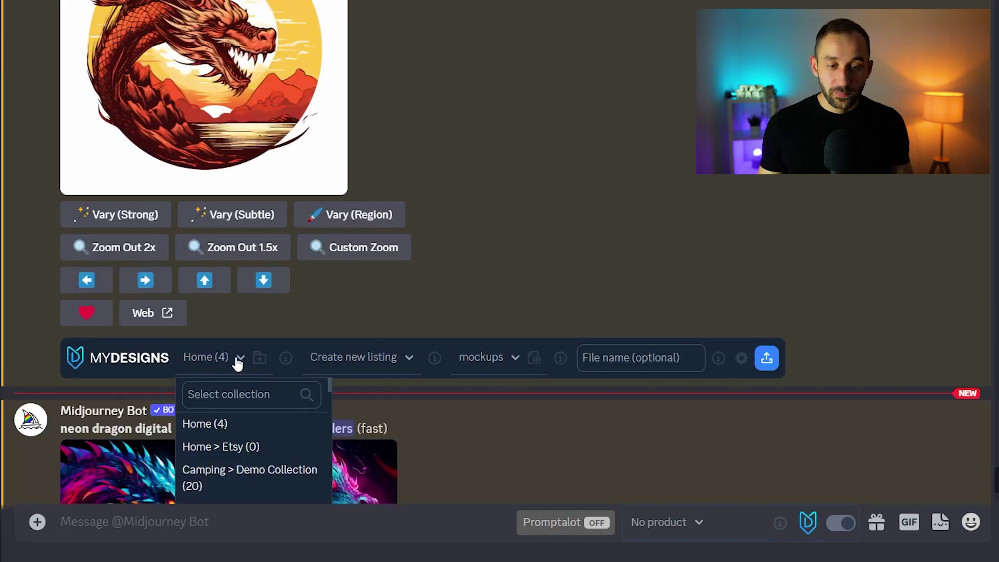
scroll(238, 364, "down", 4)
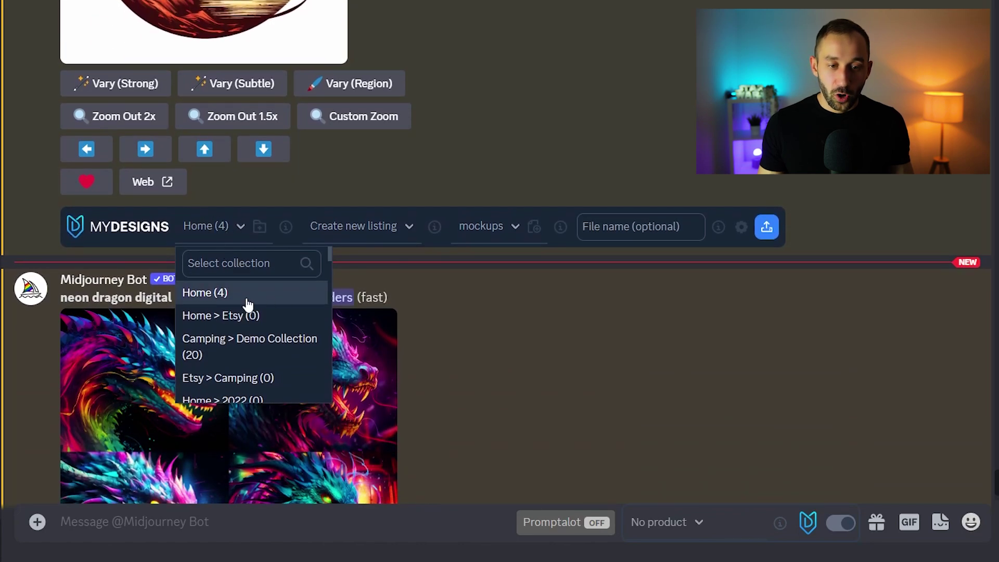
scroll(255, 323, "down", 1)
scroll(252, 290, "up", 1)
left_click(252, 271)
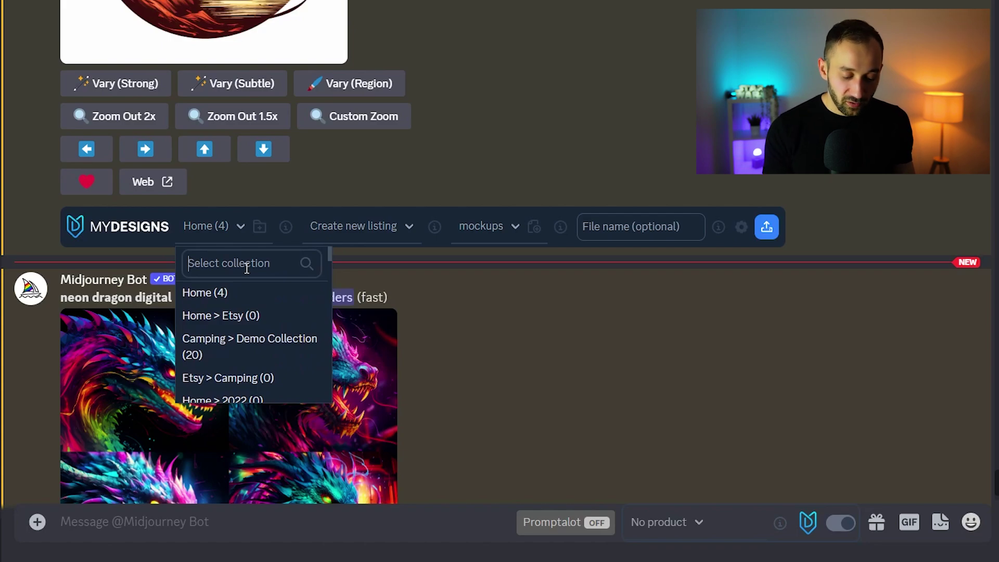
type("cha")
key("BackSpace")
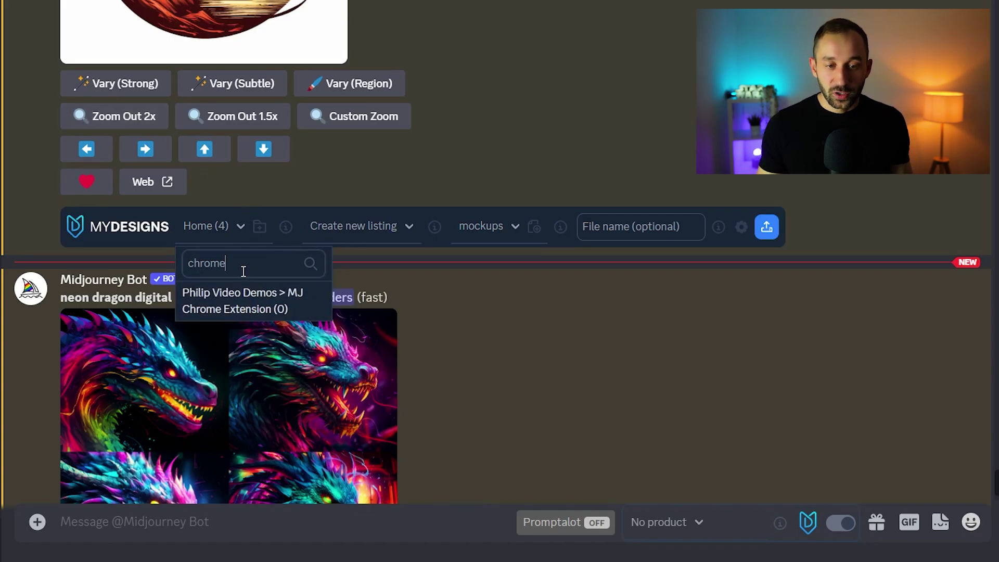
left_click_drag(241, 269, 191, 265)
left_click(234, 267)
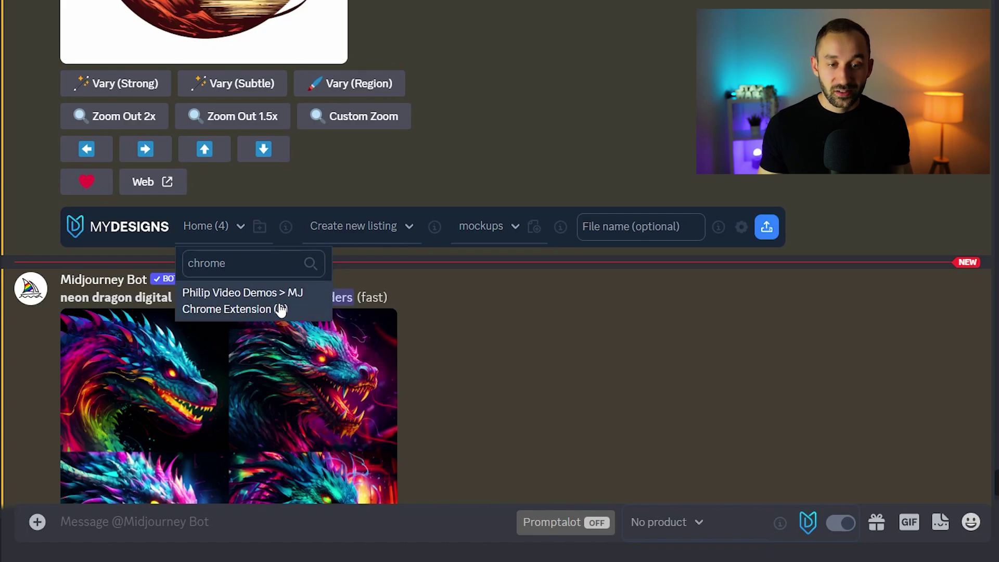
left_click(258, 303)
scroll(318, 294, "up", 2)
scroll(442, 338, "up", 2)
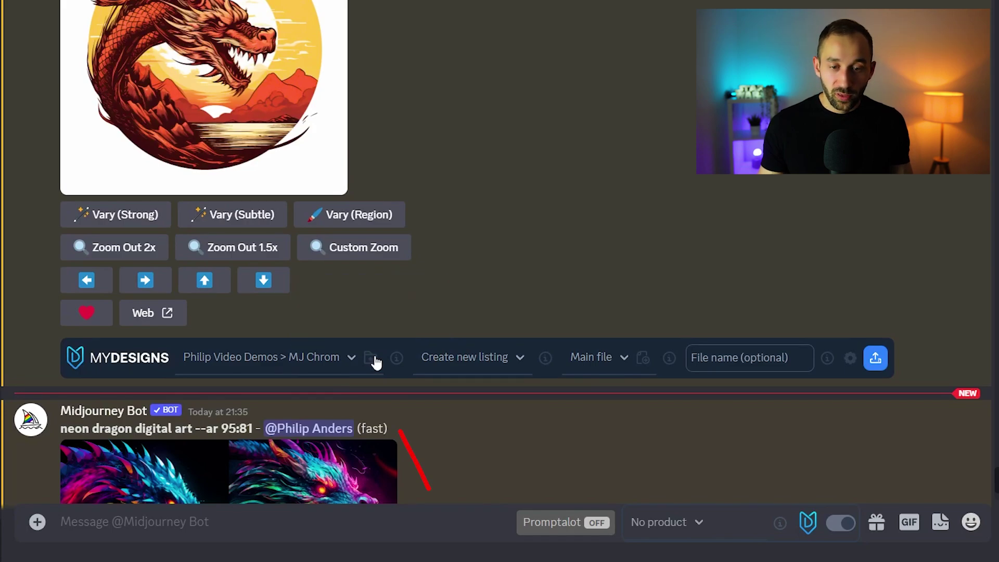
mouse_move(395, 360)
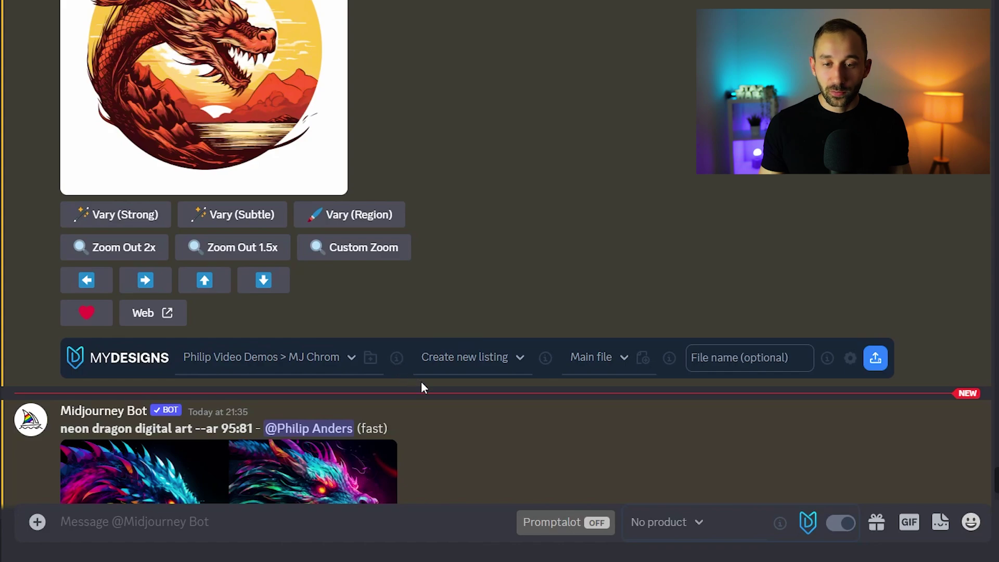
left_click(479, 363)
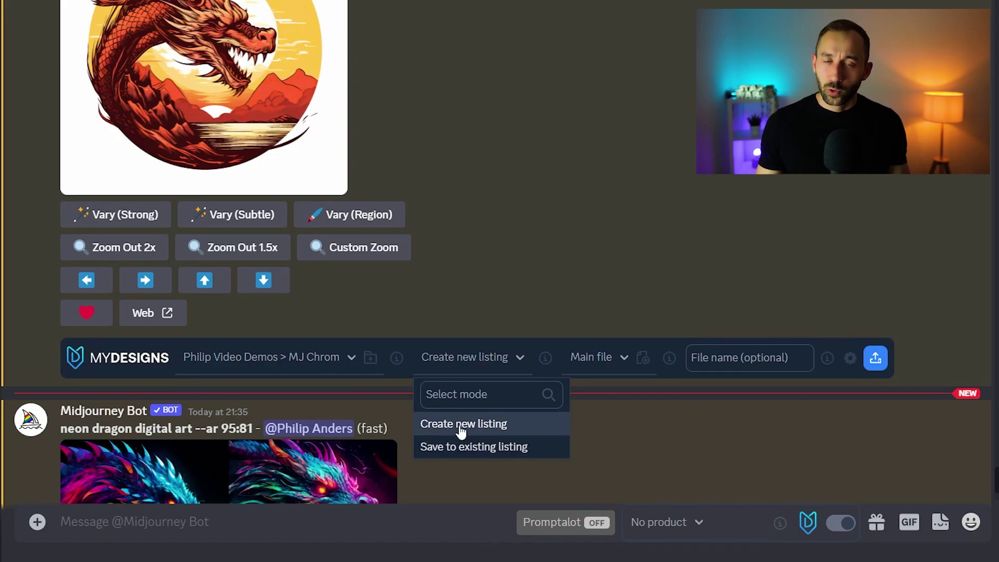
left_click(501, 431)
scroll(225, 131, "up", 3)
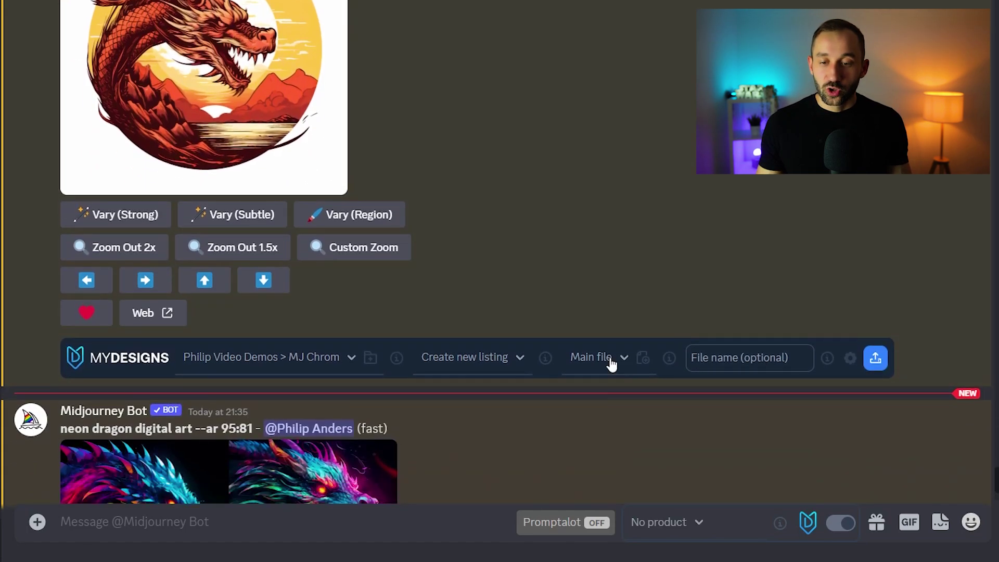
left_click(599, 358)
scroll(633, 369, "down", 1)
scroll(634, 363, "up", 1)
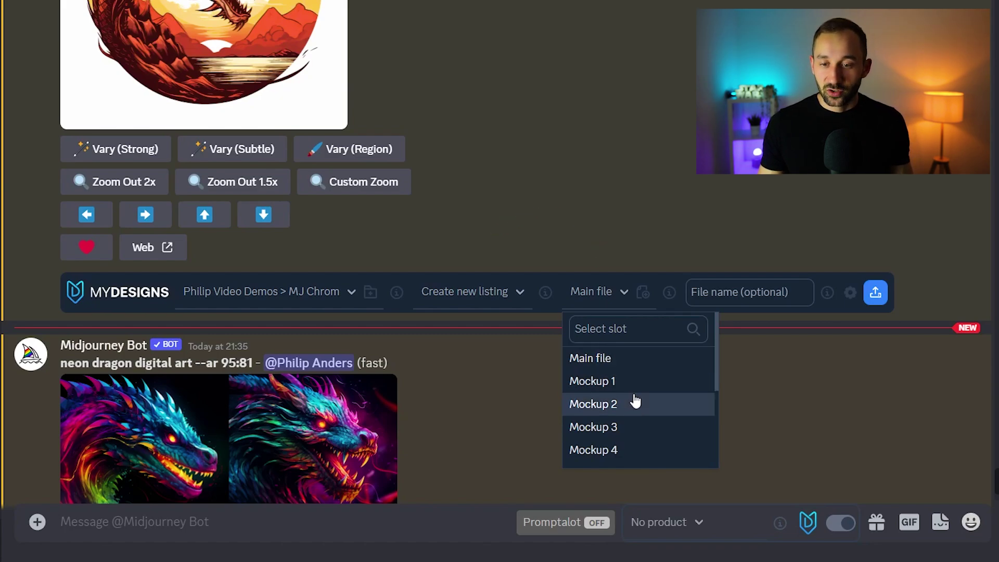
scroll(635, 403, "down", 3)
scroll(640, 426, "up", 3)
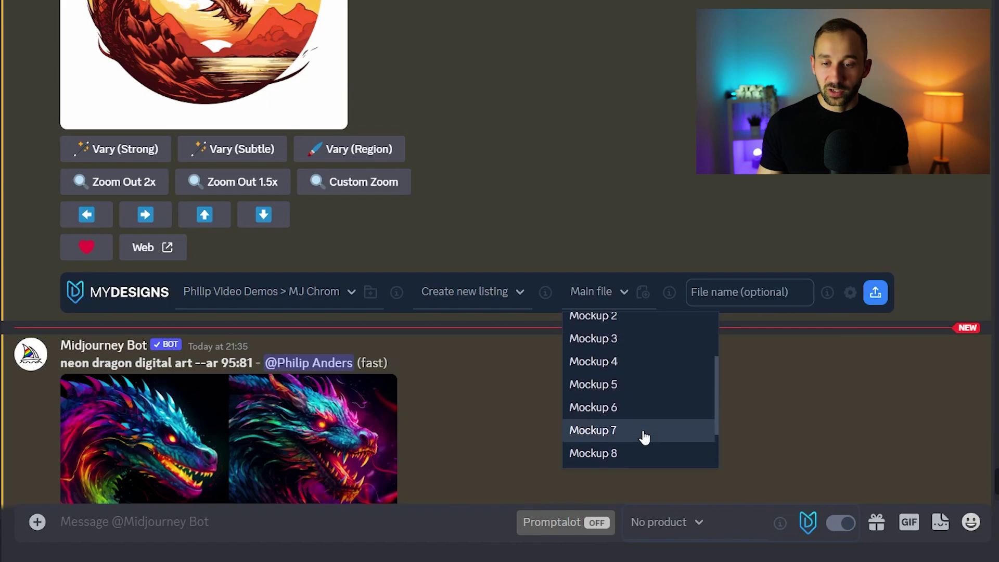
scroll(604, 308, "up", 1)
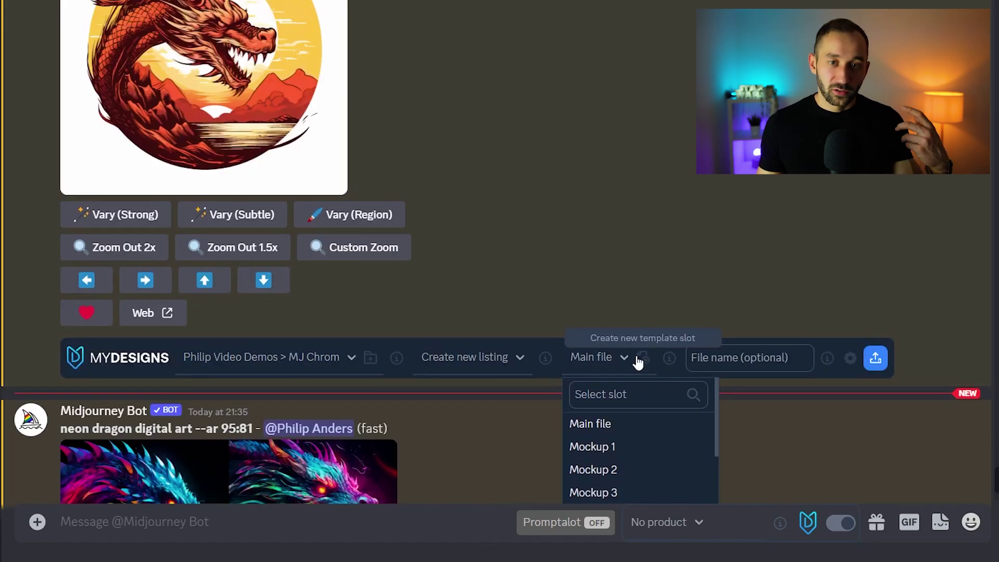
left_click(622, 425)
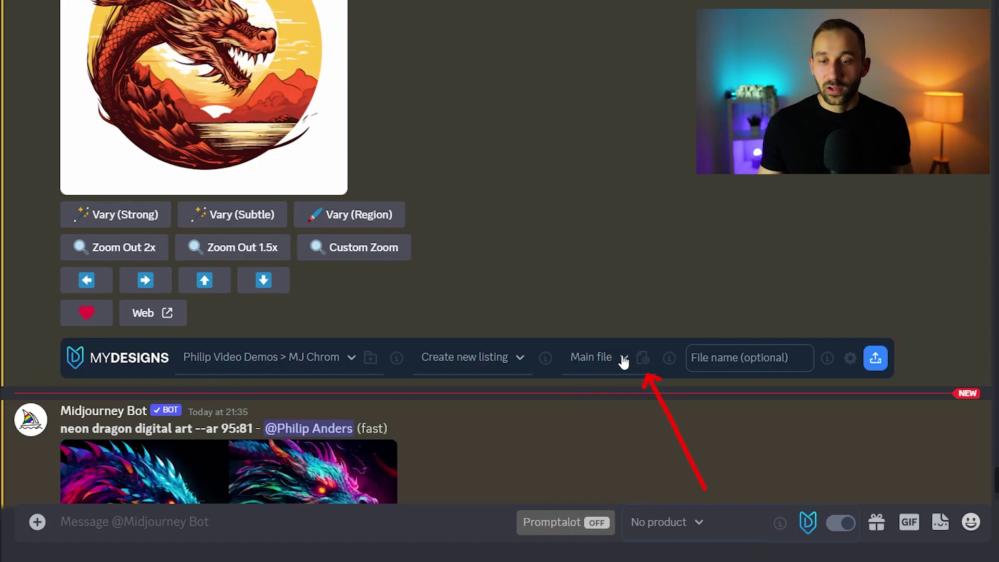
left_click(622, 358)
left_click(490, 251)
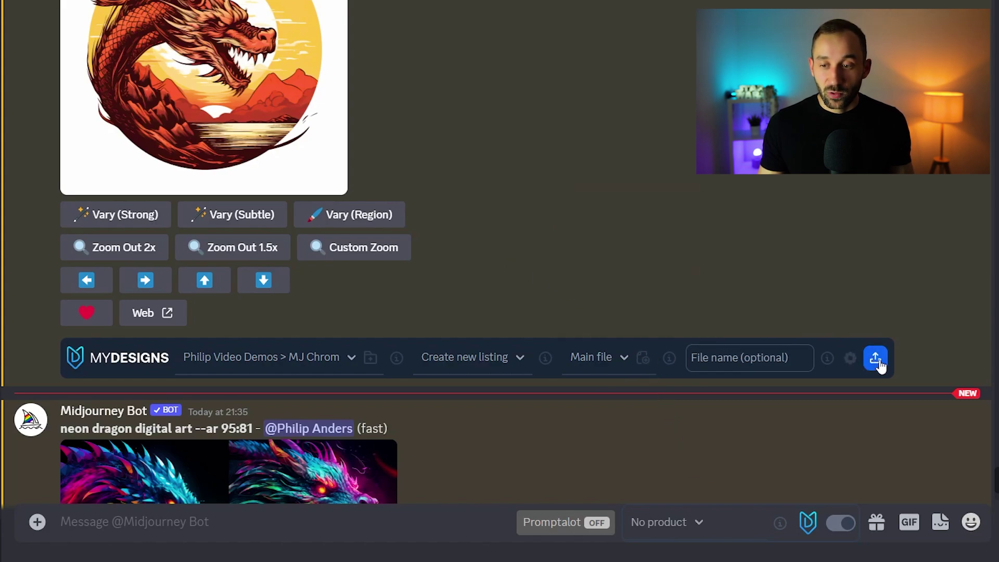
Upload the dragon vintage sunset image to MyDesigns under the file name 'Dragon Sunset'
scroll(829, 439, "up", 2)
scroll(785, 458, "down", 1)
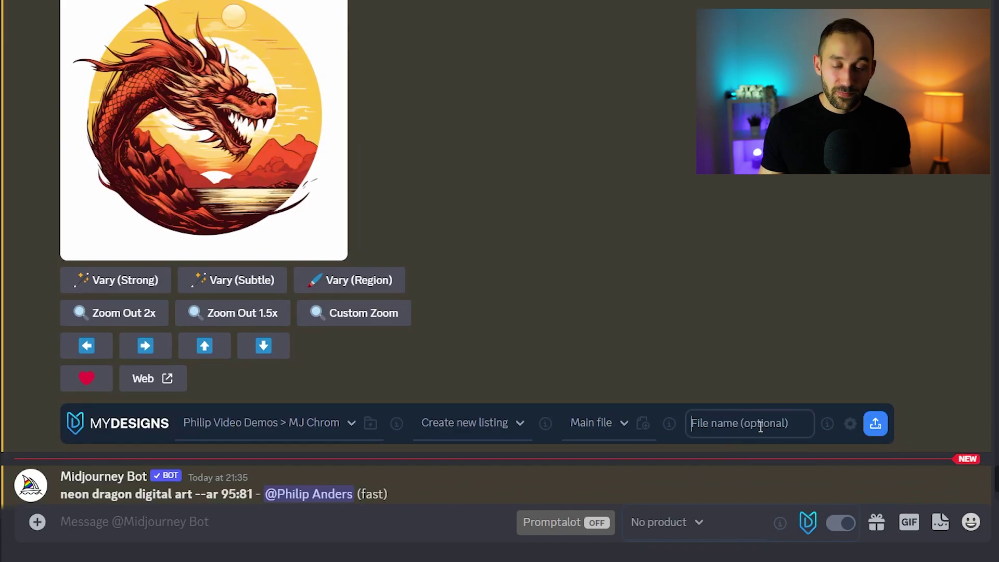
scroll(766, 425, "up", 1)
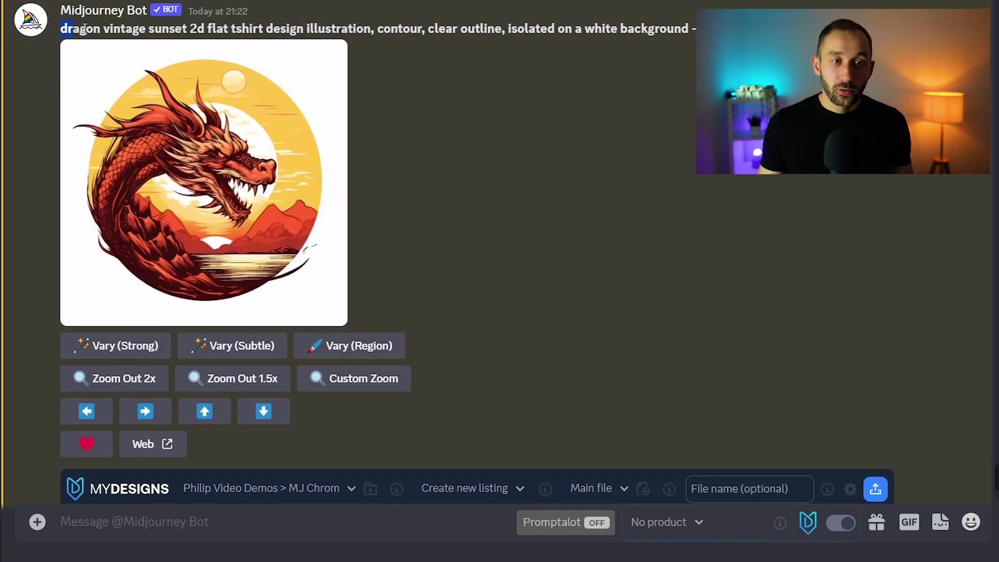
left_click_drag(91, 28, 183, 30)
scroll(714, 397, "down", 2)
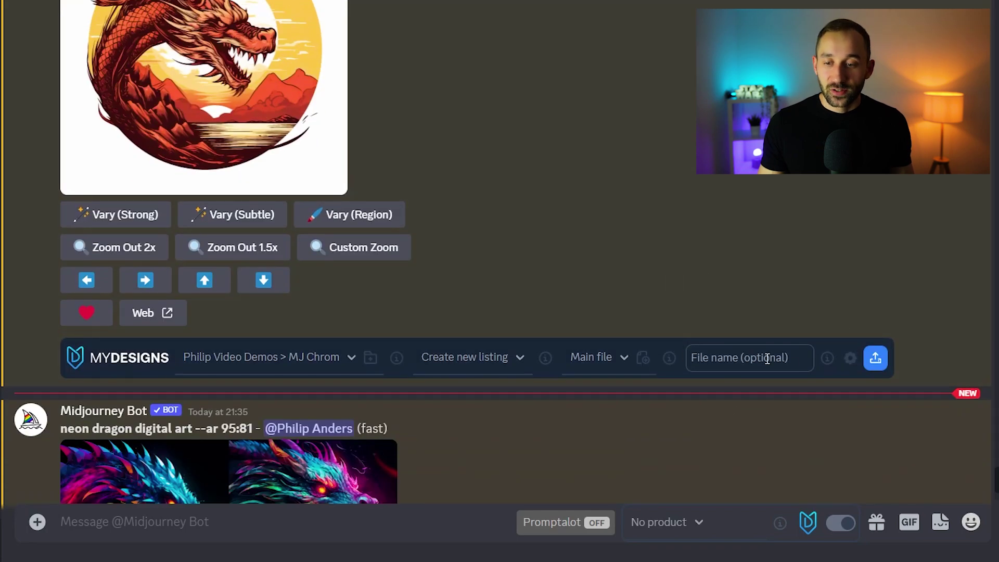
scroll(510, 275, "up", 1)
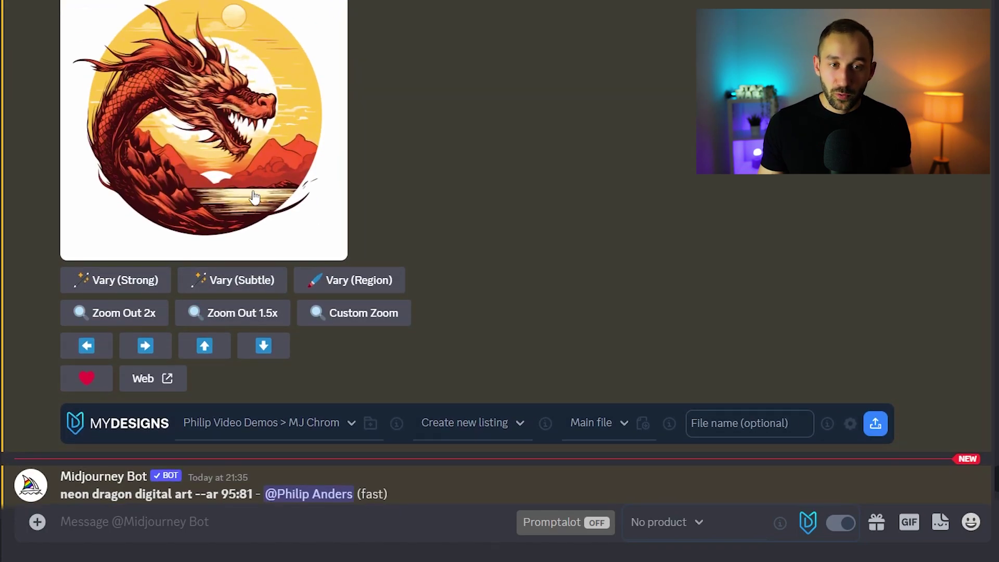
scroll(497, 184, "down", 1)
left_click(729, 357)
type("Dragon Sunset")
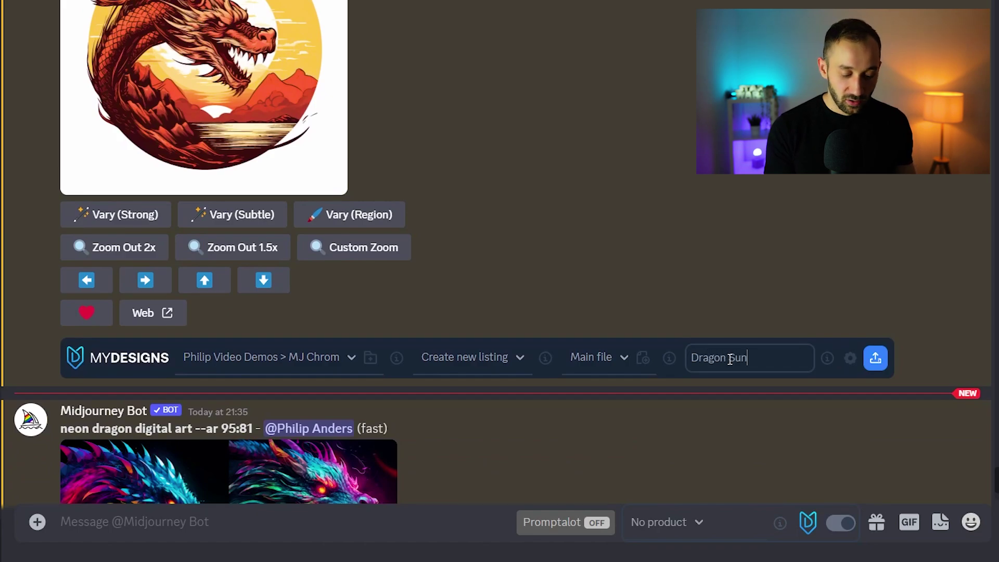
left_click(879, 361)
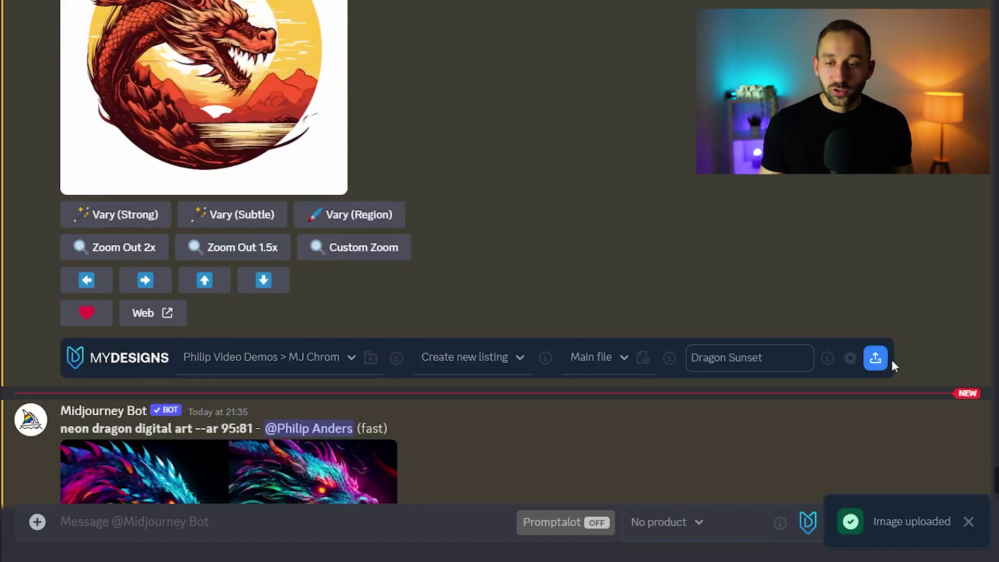
Check the MyDesigns collection list, cancelling the new-folder field without creating one
scroll(567, 247, "down", 5)
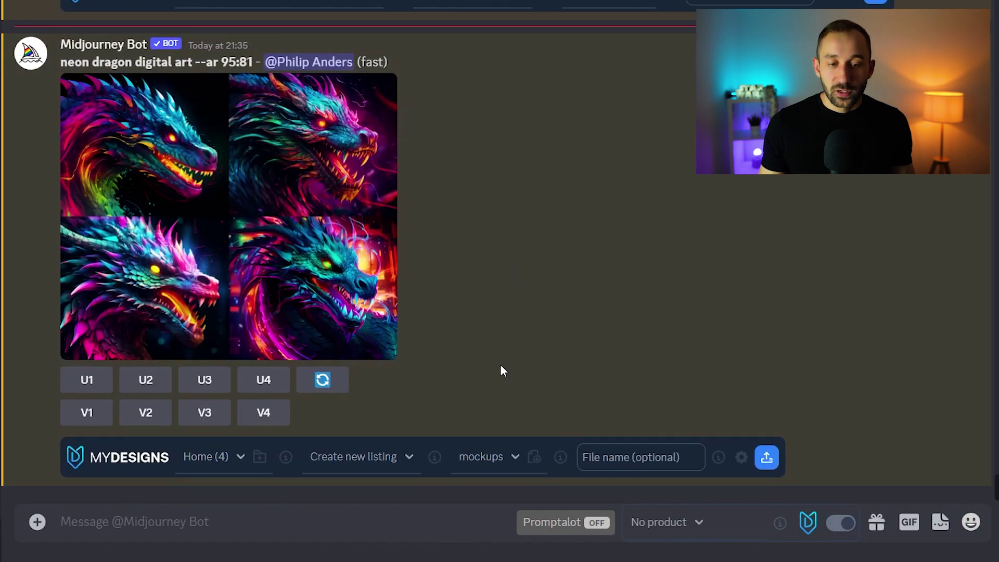
left_click(223, 475)
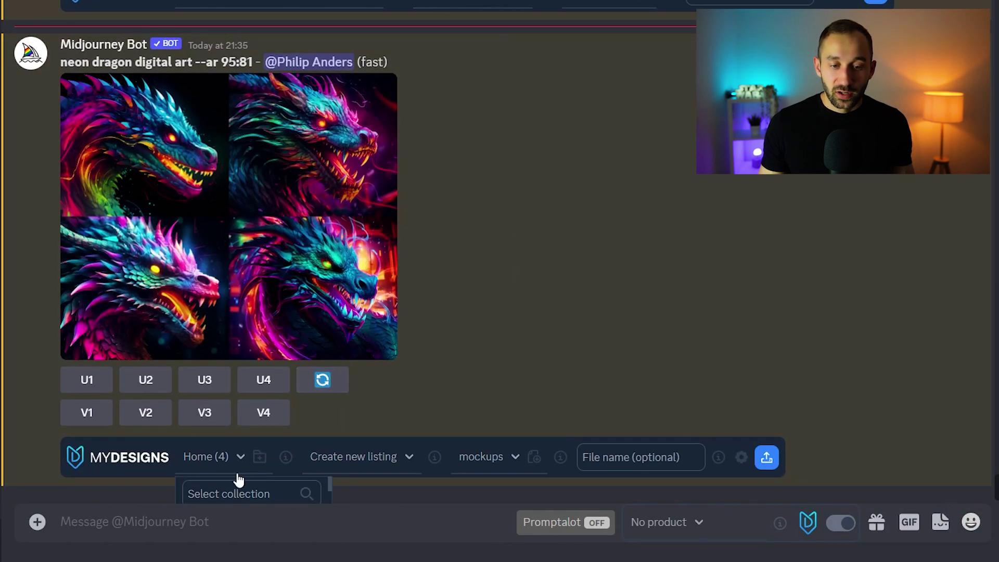
left_click(260, 457)
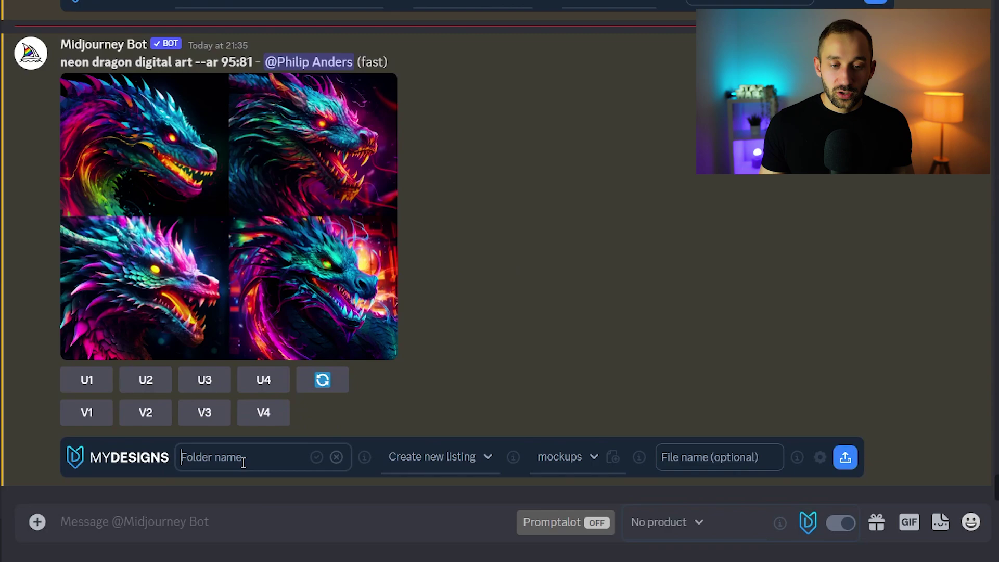
left_click(336, 457)
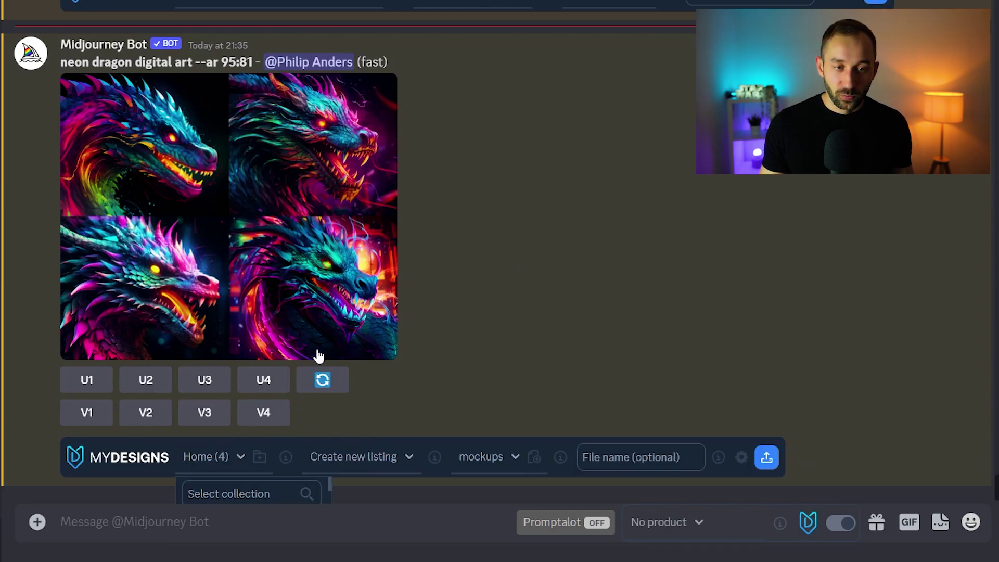
left_click(675, 261)
Send two more upscaled sunset designs to MyDesigns
scroll(445, 226, "up", 15)
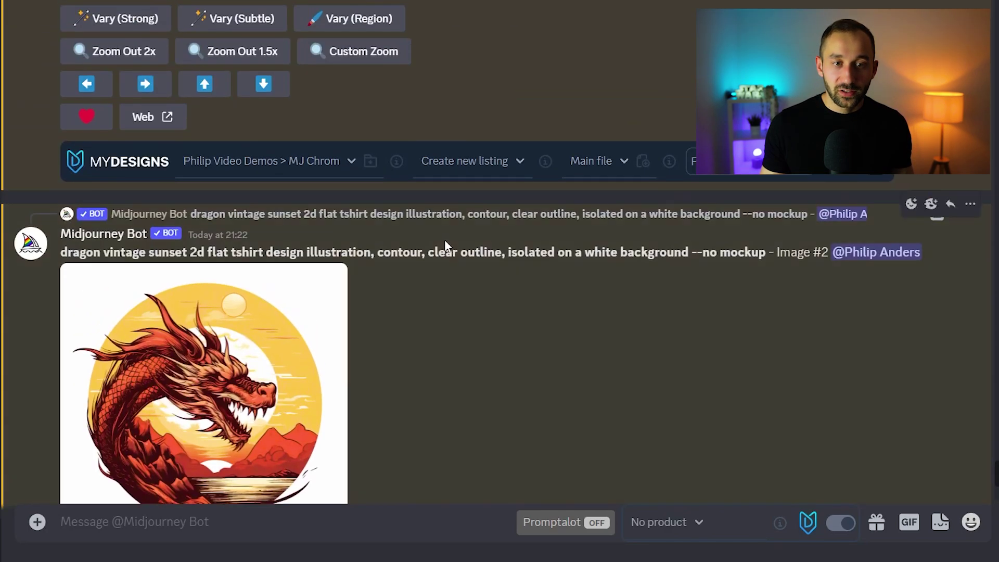
scroll(446, 271, "up", 3)
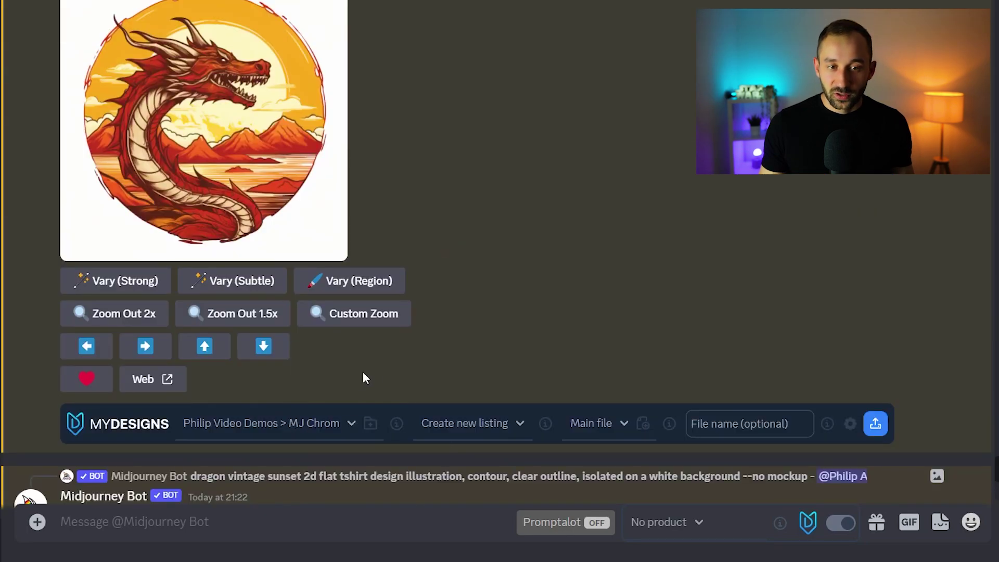
left_click(876, 423)
scroll(840, 415, "down", 2)
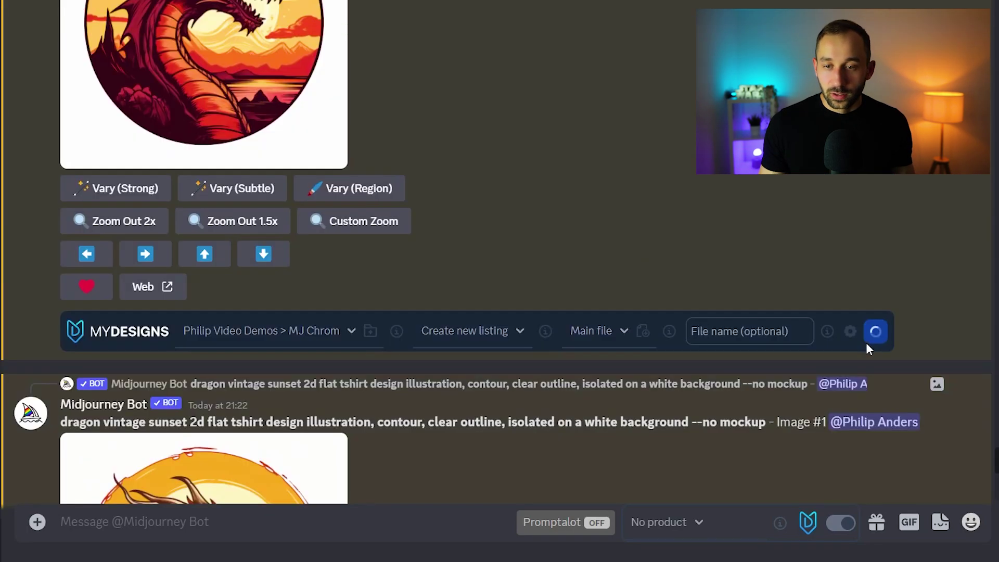
scroll(834, 285, "down", 15)
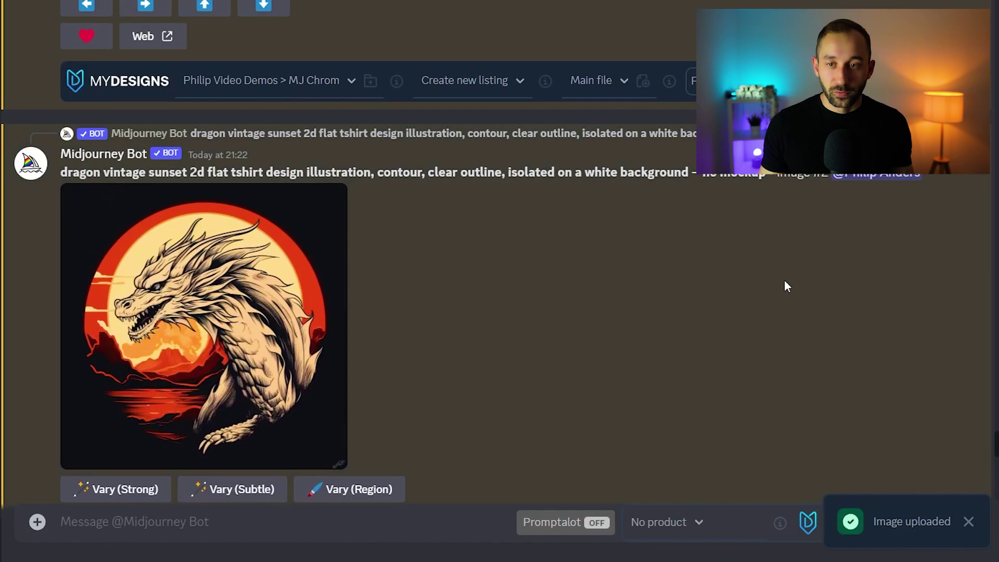
scroll(888, 250, "up", 5)
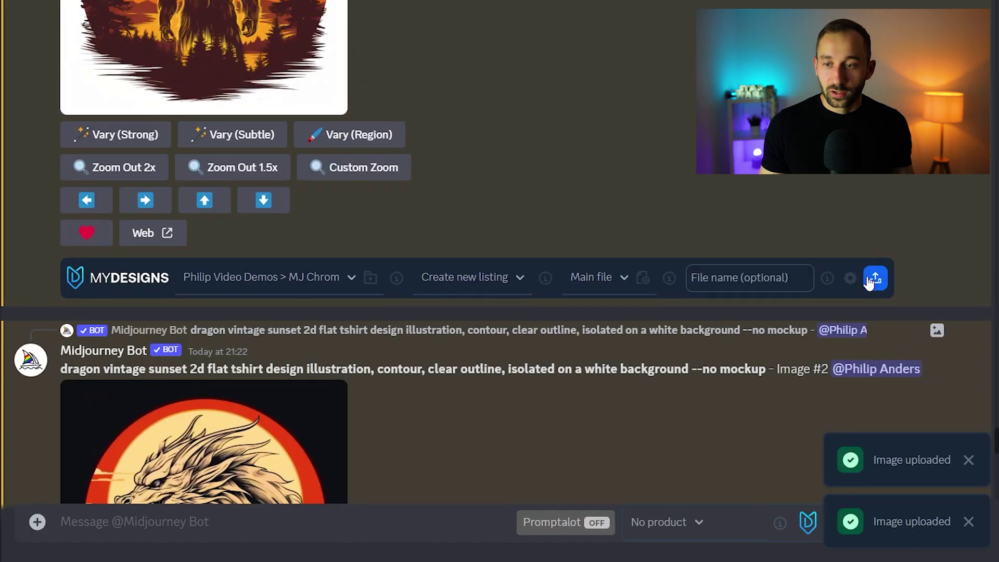
left_click(876, 277)
Browse the remaining upscaled designs and bring up the MyDesigns Listings page
scroll(727, 343, "up", 15)
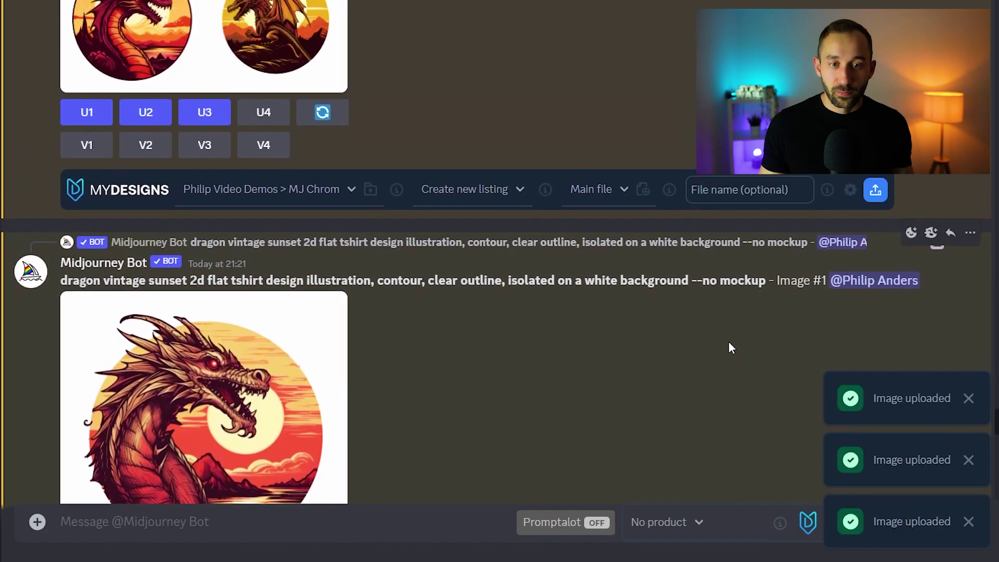
scroll(731, 343, "up", 4)
scroll(734, 346, "down", 2)
scroll(734, 346, "up", 1)
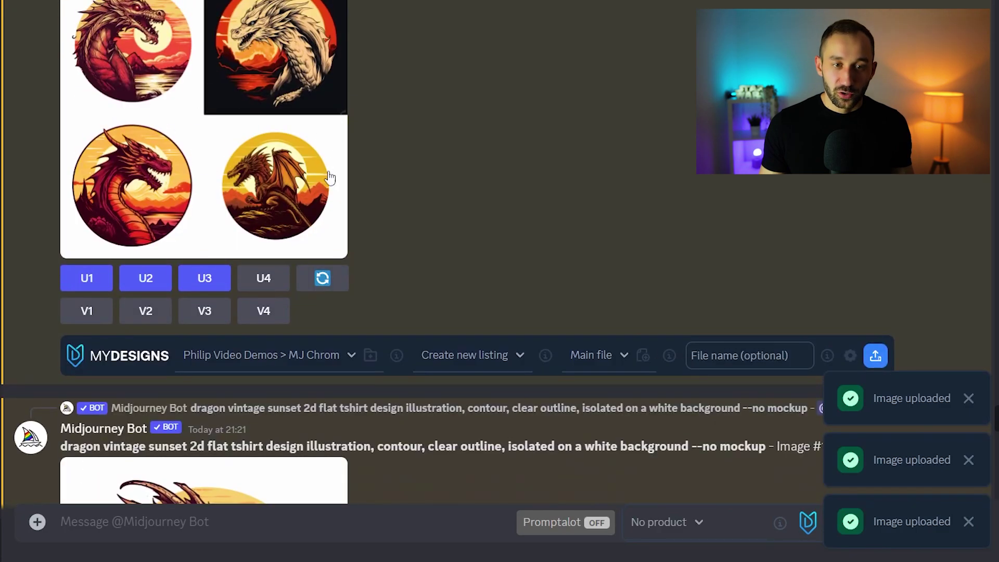
scroll(269, 127, "down", 9)
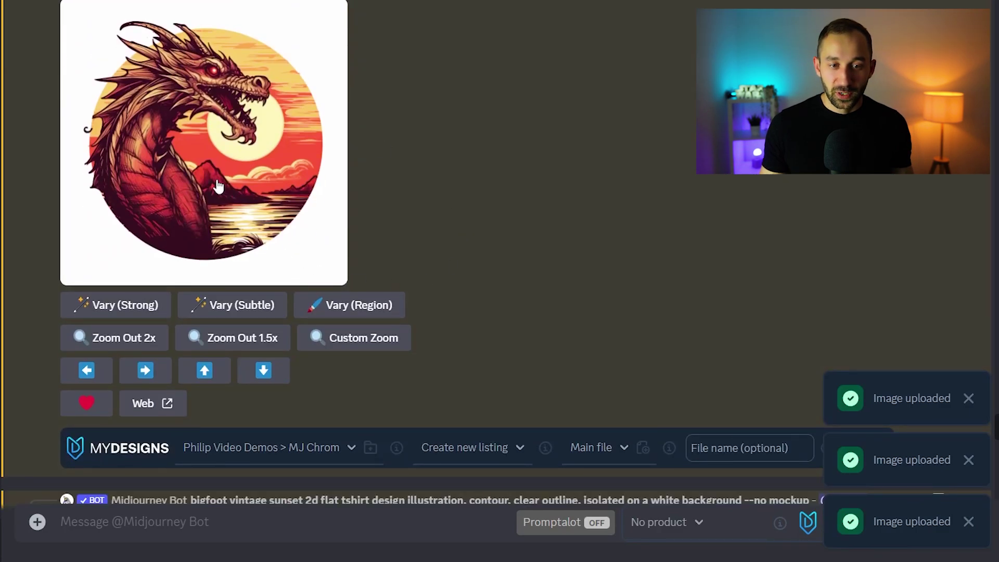
scroll(203, 176, "down", 10)
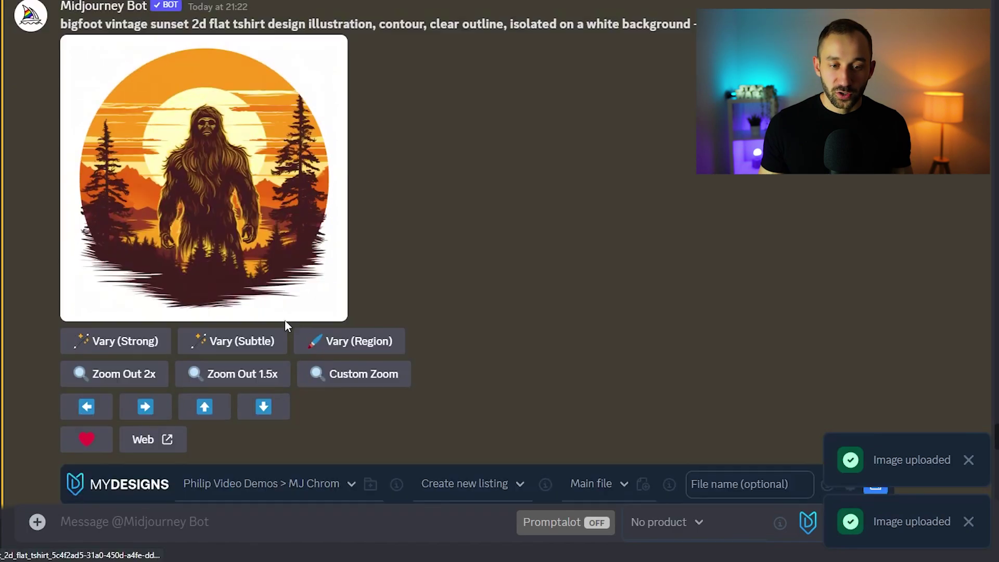
scroll(432, 174, "down", 13)
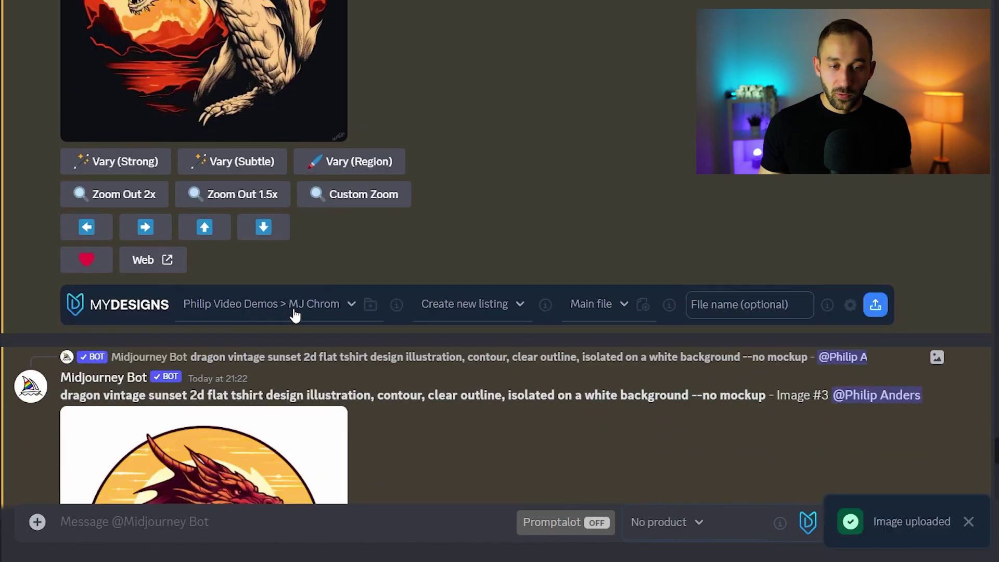
scroll(878, 334, "down", 1)
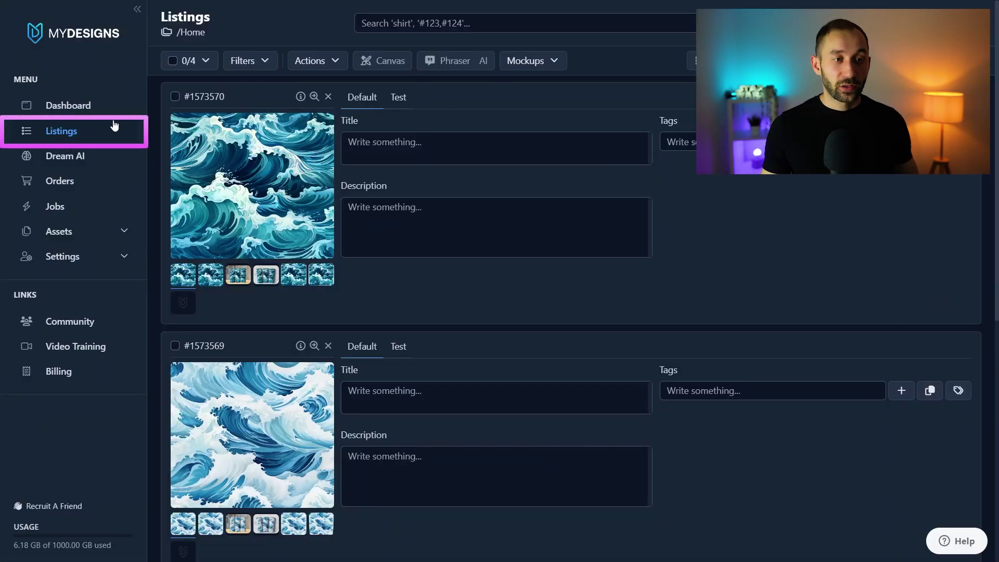
Search collections for 'ch' and open the MJ Chrome Extension folder's six designs
left_click(191, 35)
left_click(255, 43)
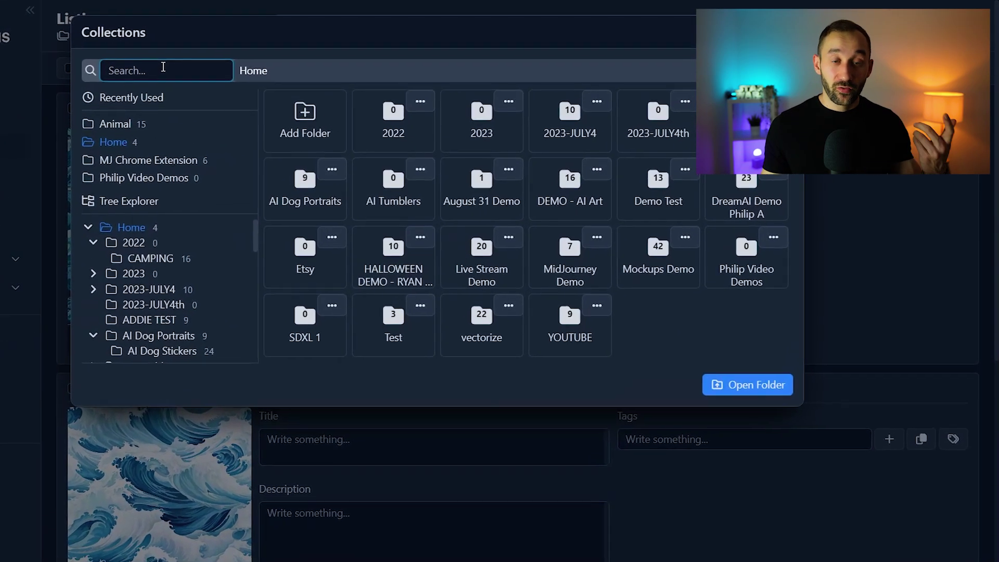
type("chrome")
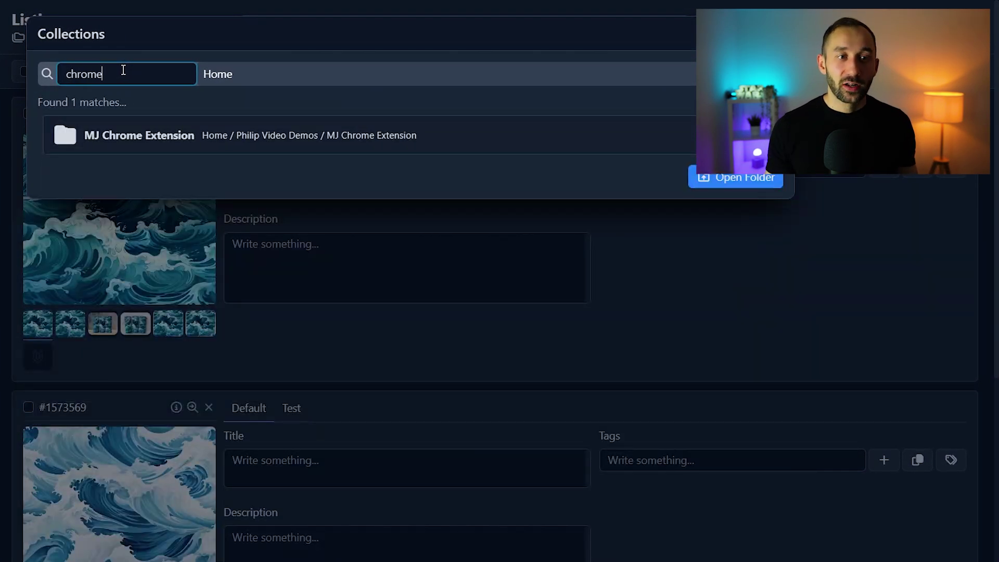
left_click(176, 146)
left_click(752, 409)
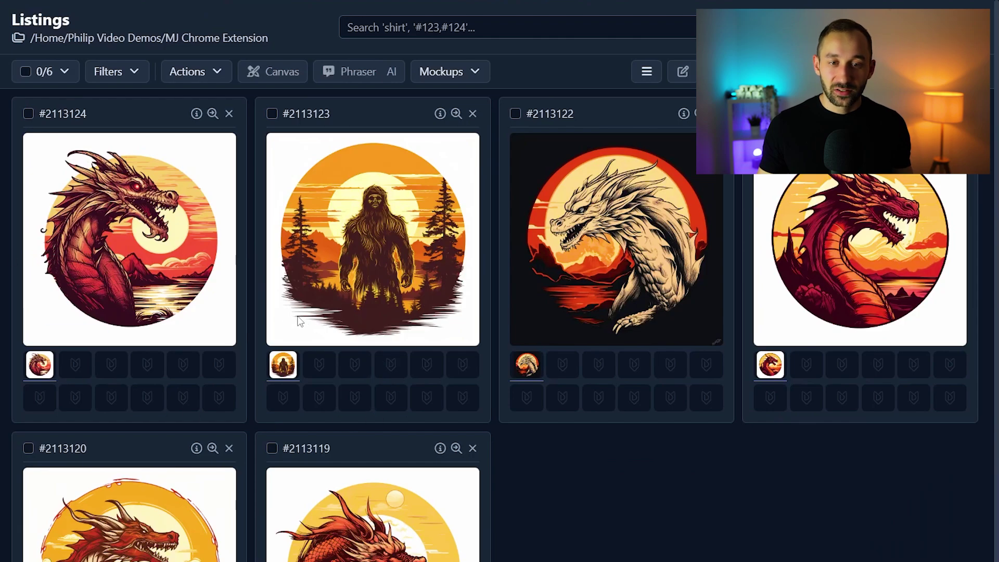
scroll(161, 504, "down", 2)
scroll(424, 494, "up", 2)
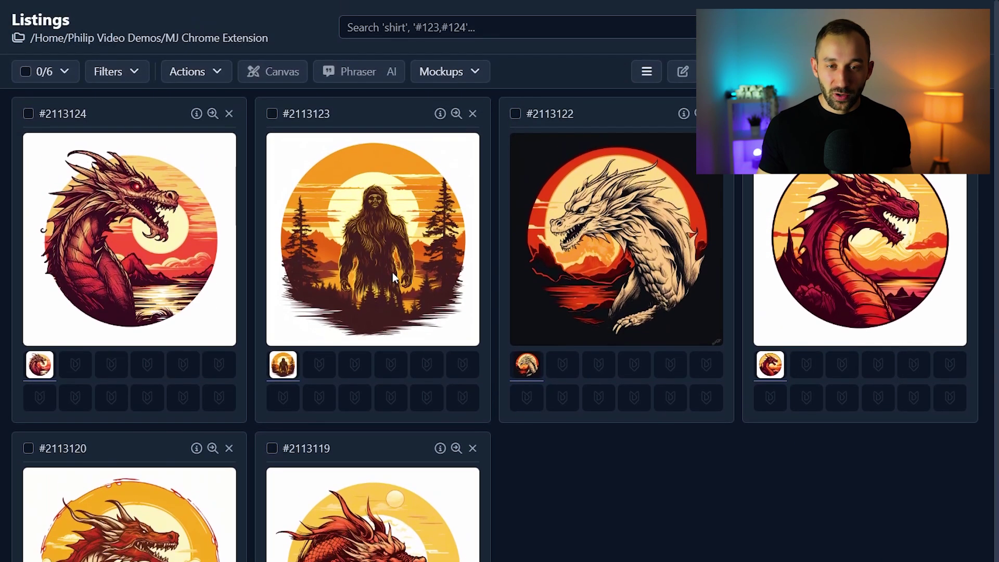
Select all six listings and start Remove Background, reviewing the output slot list
left_click(44, 77)
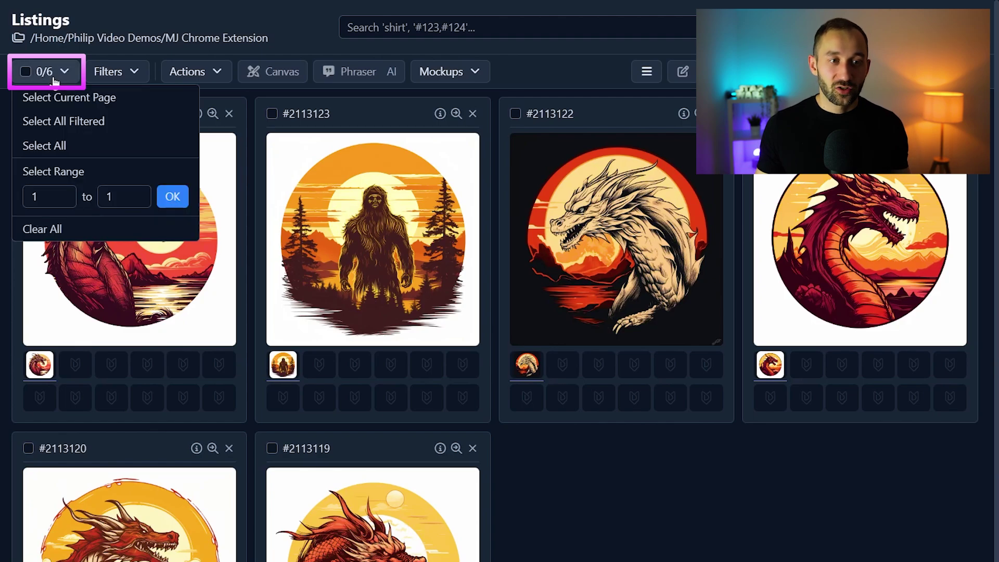
left_click(108, 146)
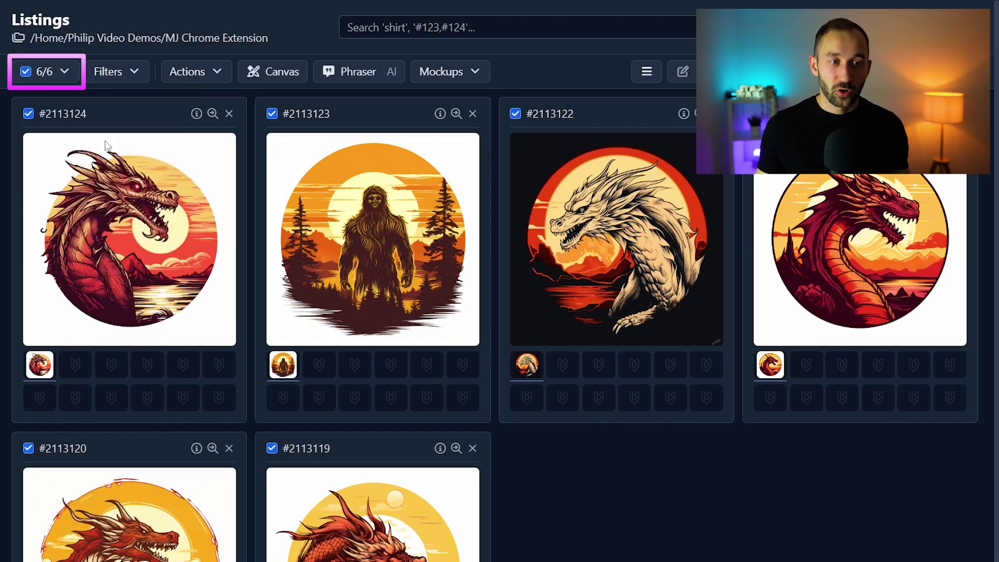
left_click(201, 77)
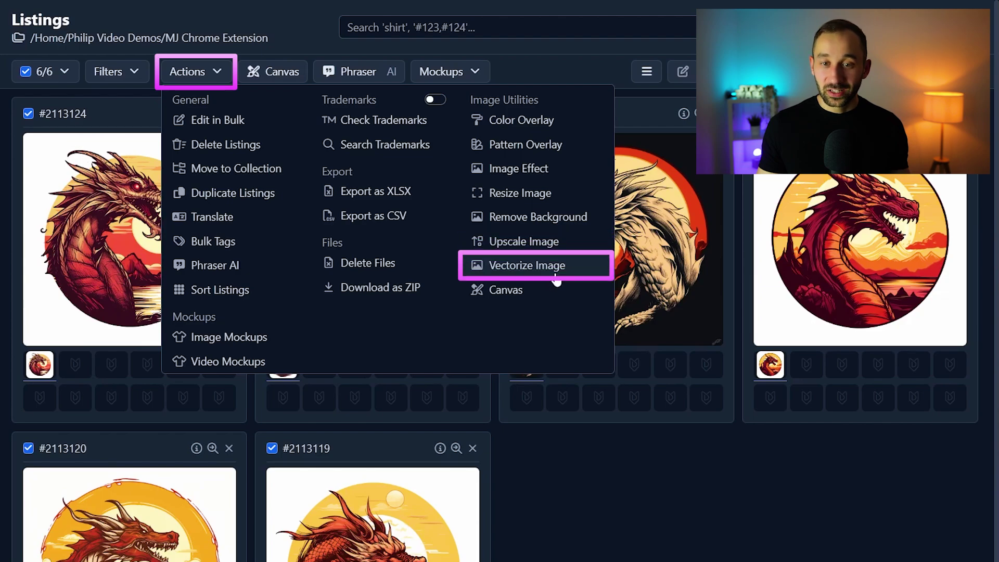
left_click(541, 221)
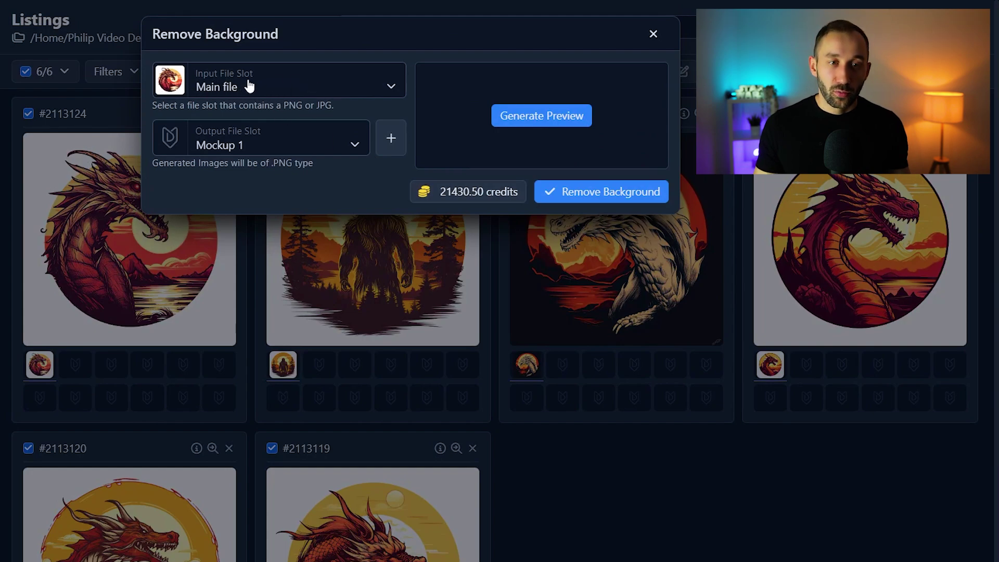
left_click(210, 149)
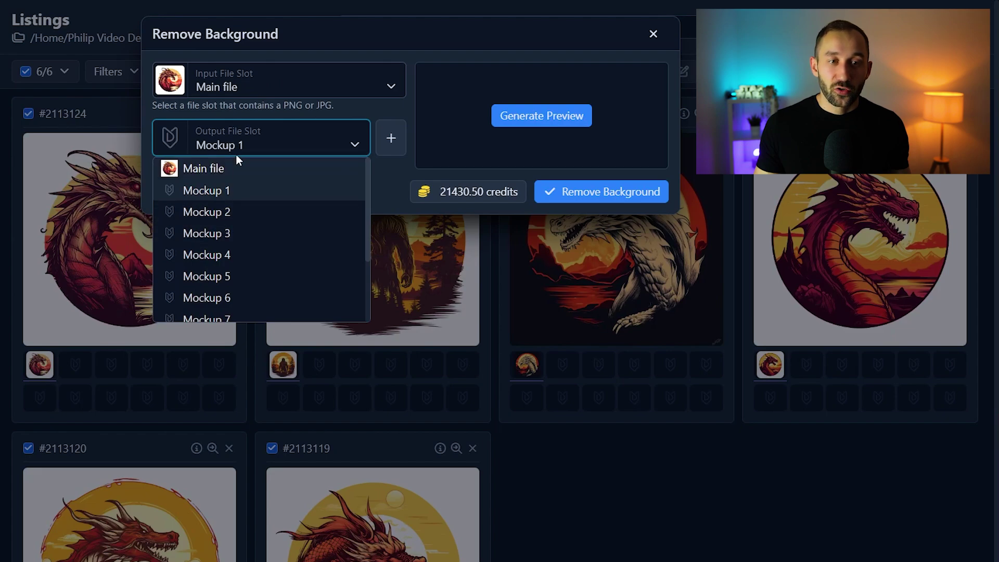
scroll(237, 260, "down", 3)
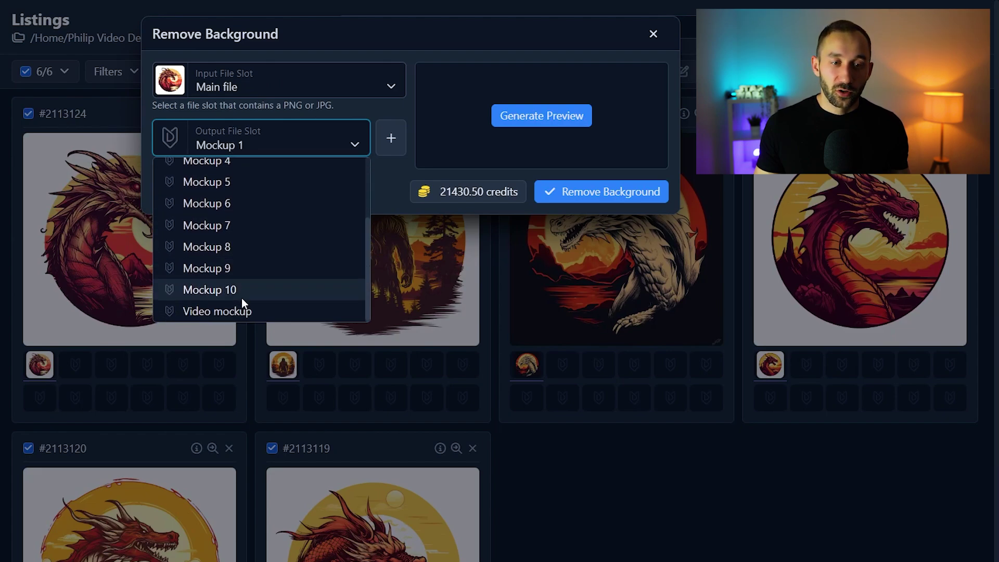
scroll(241, 297, "up", 3)
left_click(243, 148)
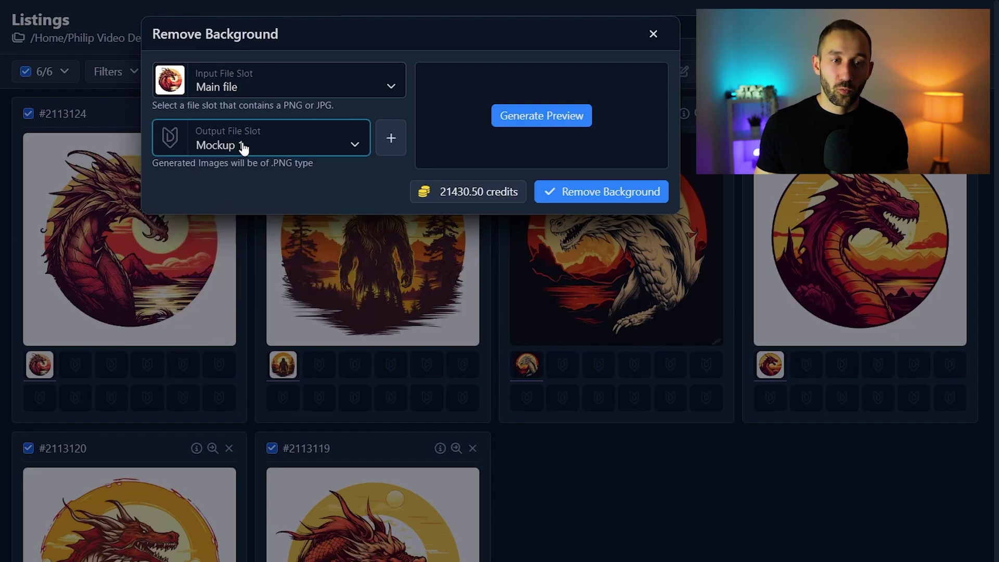
Add a 'No Background' output slot and run background removal on all six listings
left_click(392, 147)
triple_click(280, 146)
type("No Background")
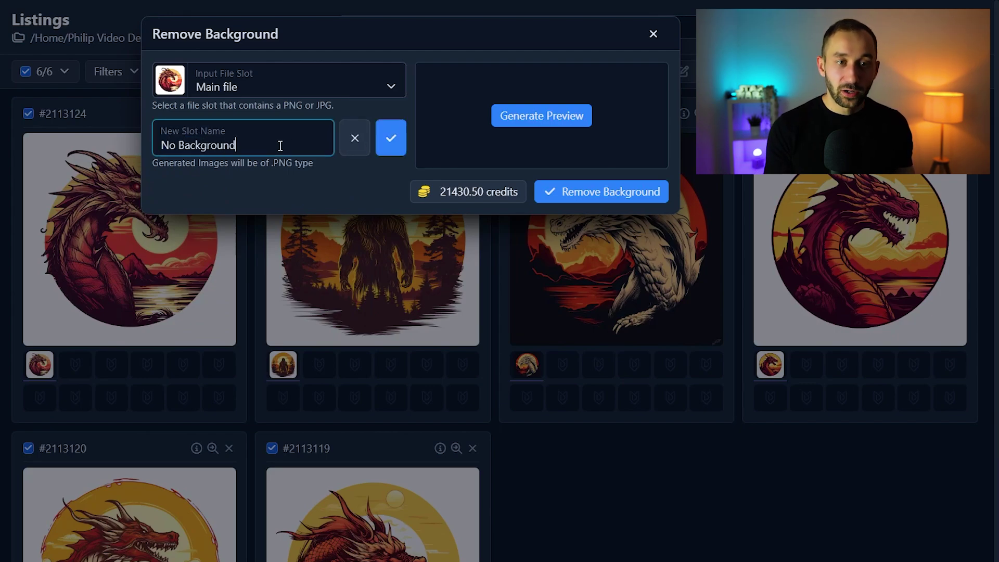
left_click(389, 130)
left_click(312, 112)
left_click(511, 146)
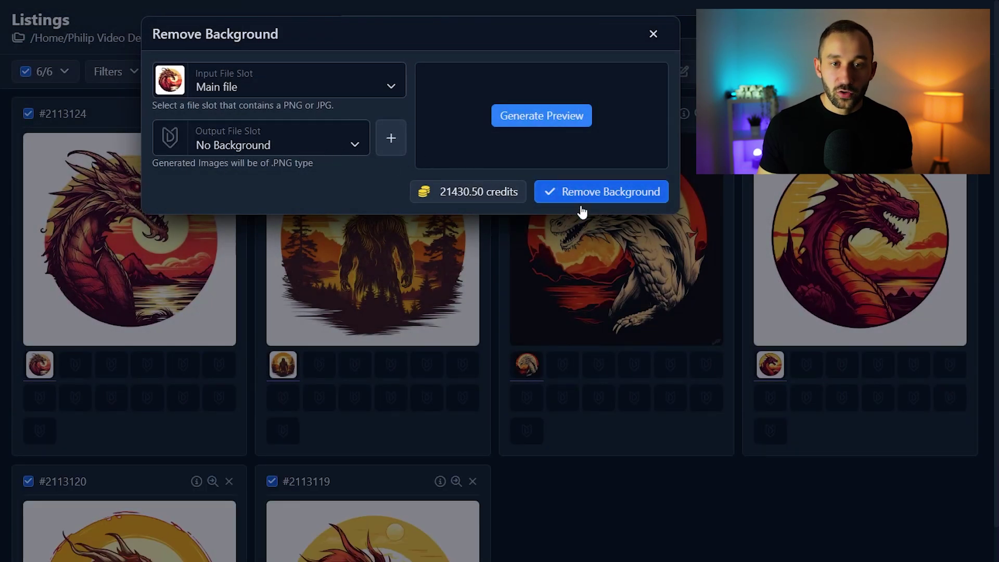
left_click(624, 193)
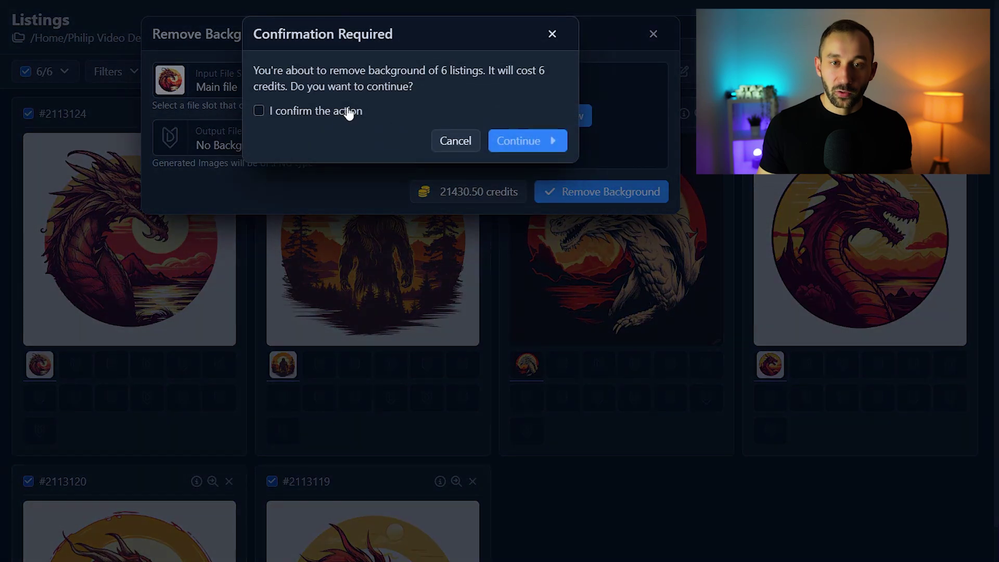
left_click(348, 112)
left_click(527, 141)
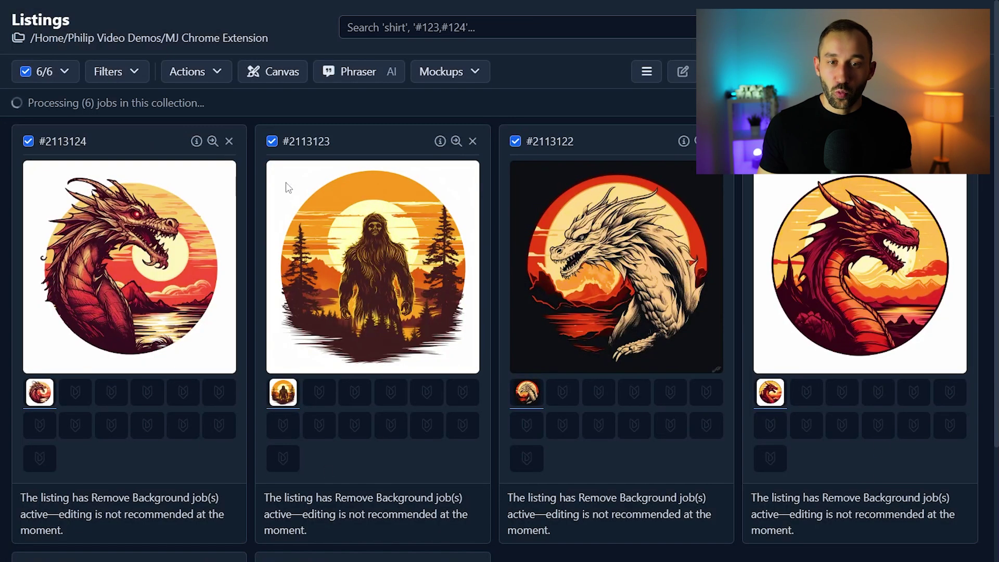
Preview listing #2113123's No Background image and scroll through the transparent results
scroll(524, 453, "down", 2)
scroll(527, 457, "up", 2)
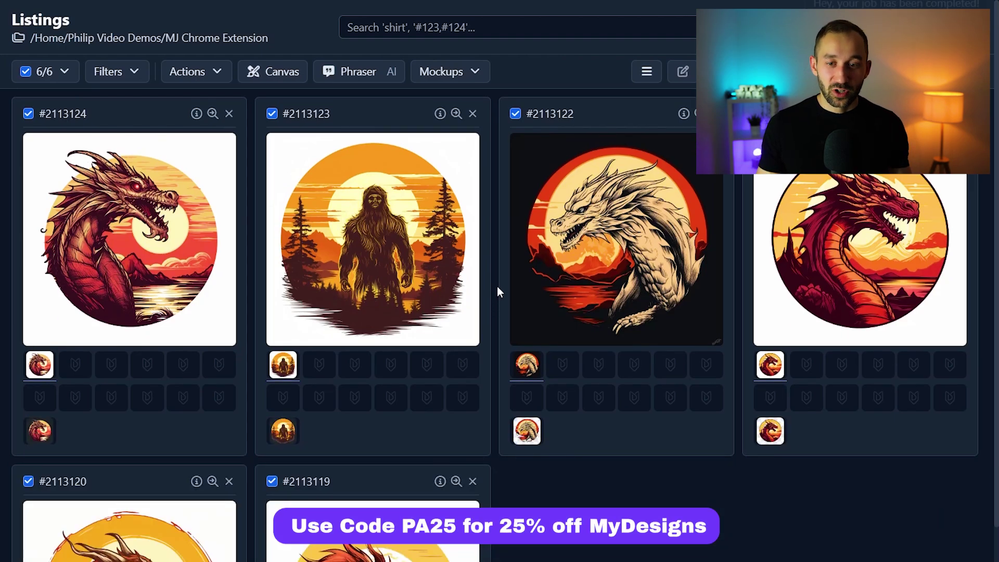
left_click(287, 430)
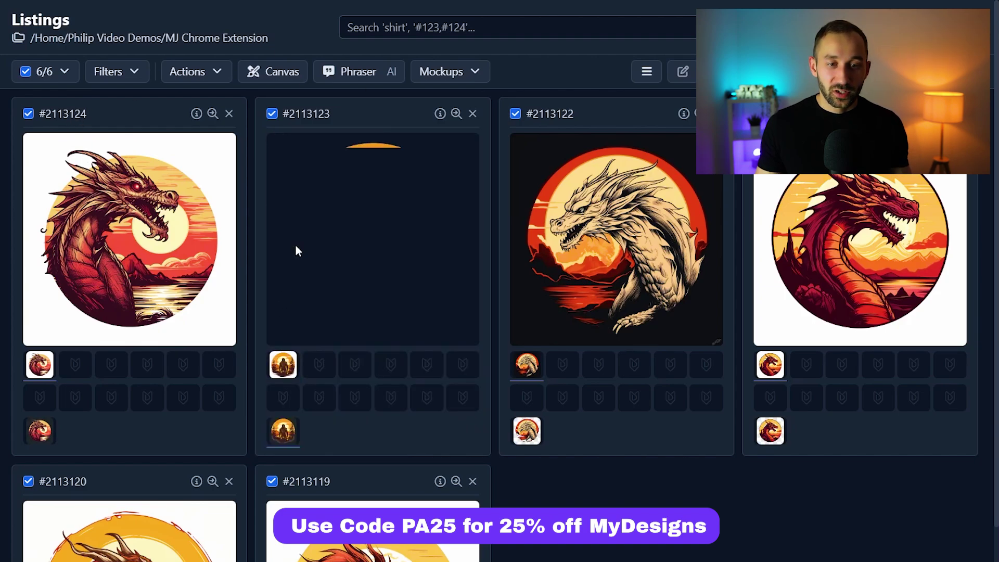
scroll(112, 179, "down", 1)
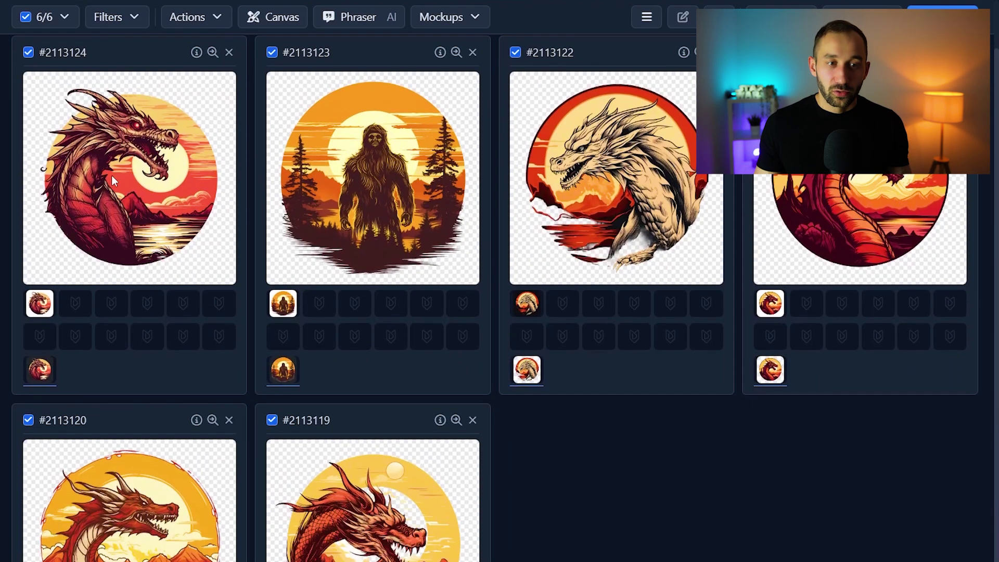
scroll(112, 176, "down", 2)
scroll(444, 467, "up", 3)
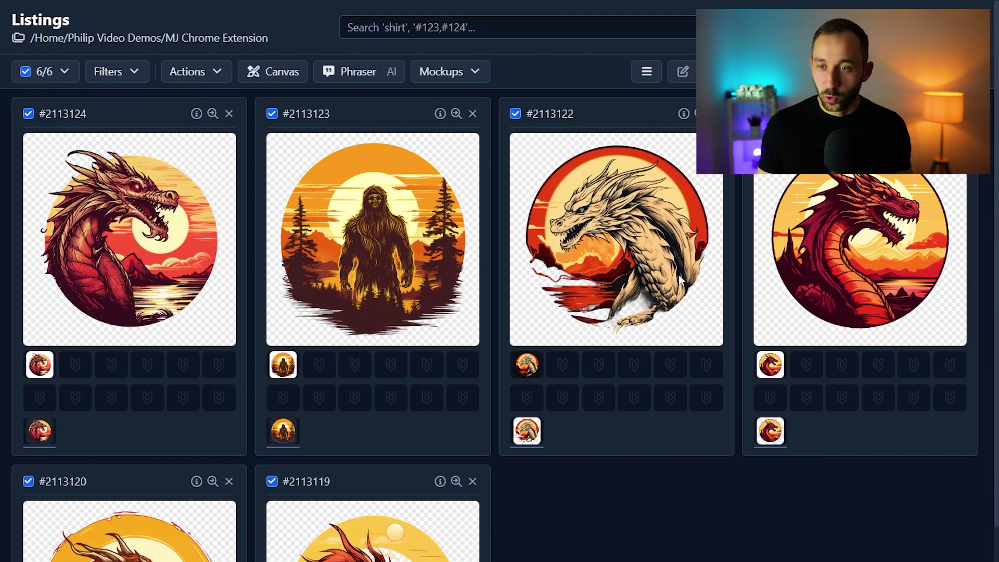
scroll(245, 248, "down", 3)
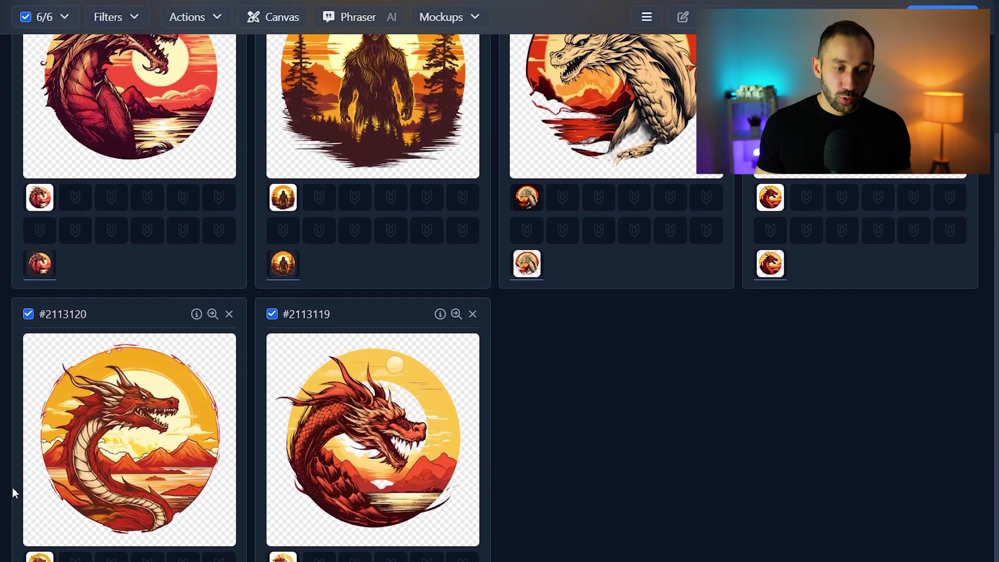
scroll(384, 440, "up", 1)
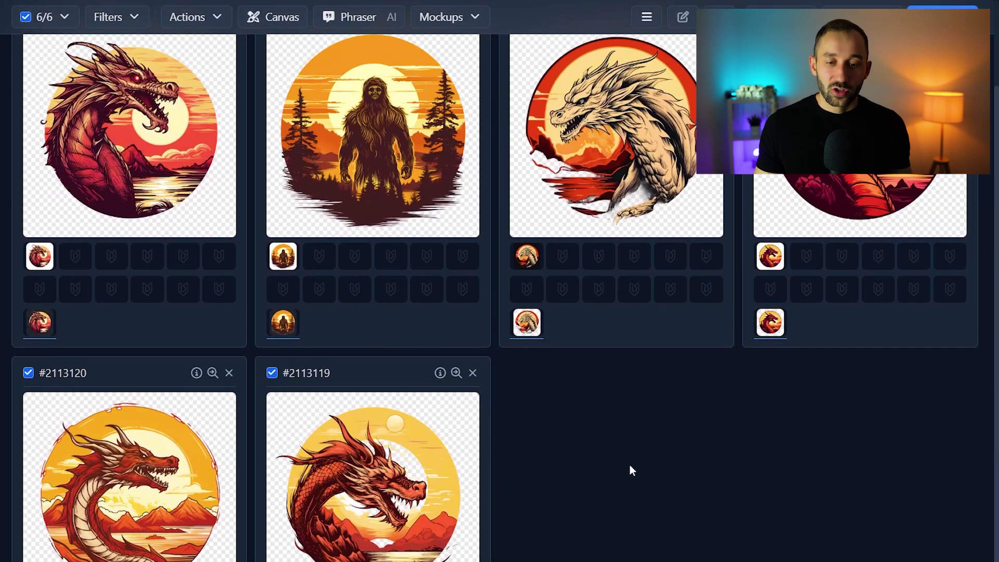
scroll(636, 470, "up", 2)
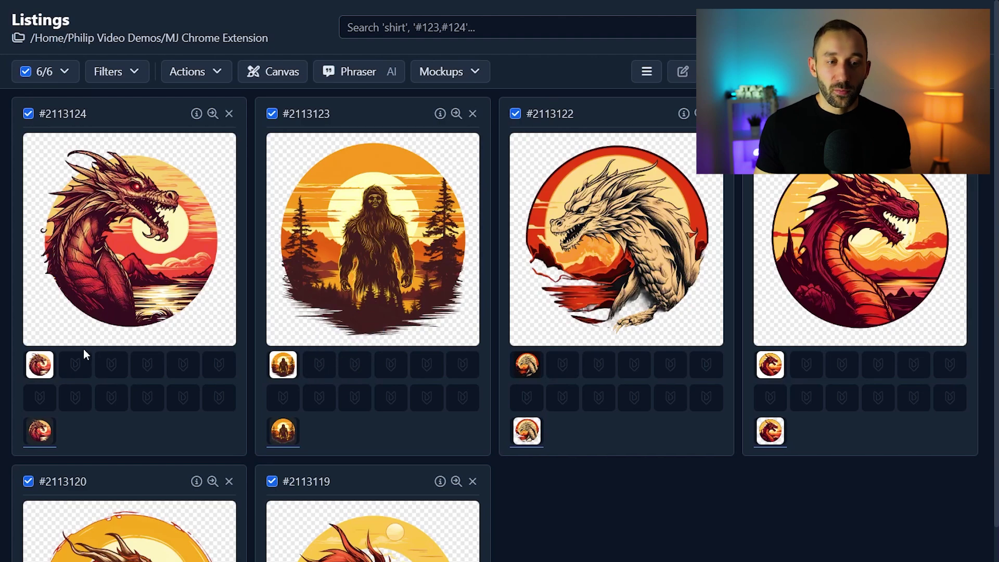
Start Vectorize Image with the No Background file as the input slot
left_click(198, 75)
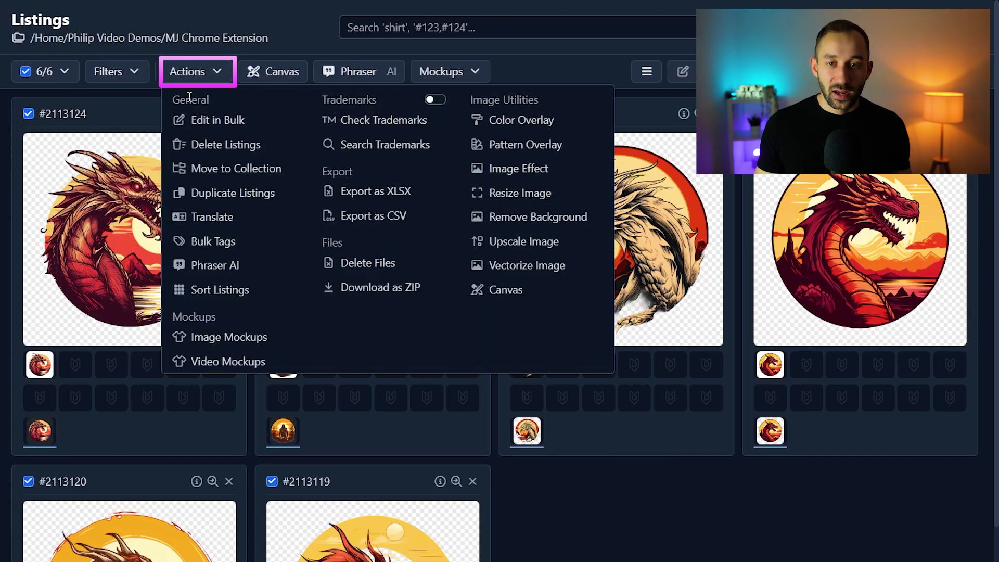
left_click(557, 263)
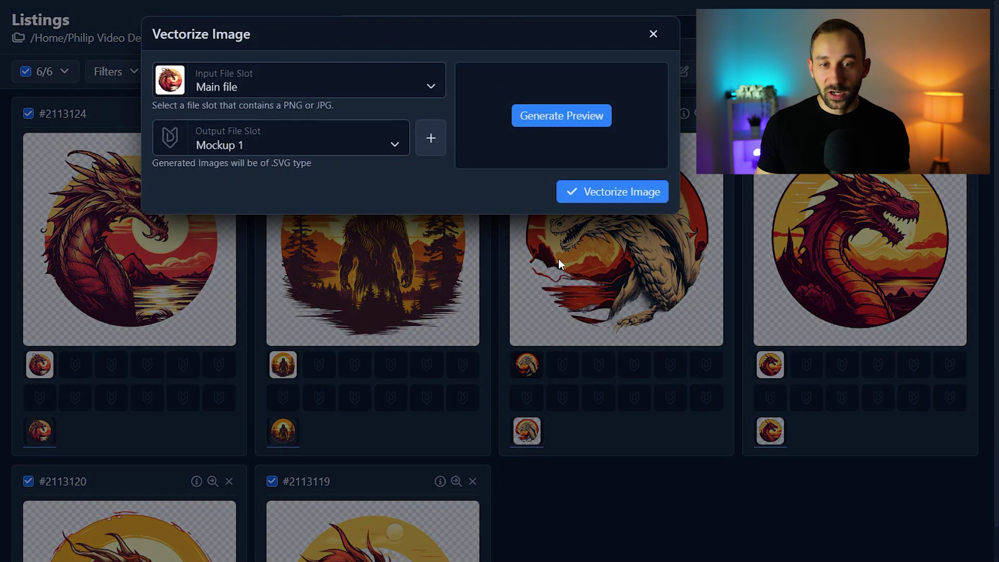
left_click(239, 91)
scroll(257, 132, "down", 3)
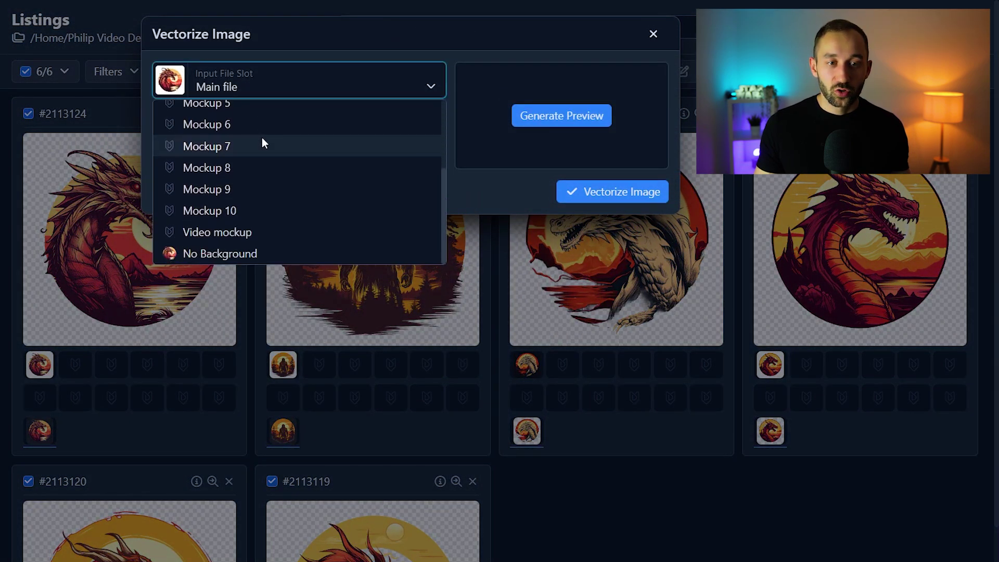
left_click(254, 255)
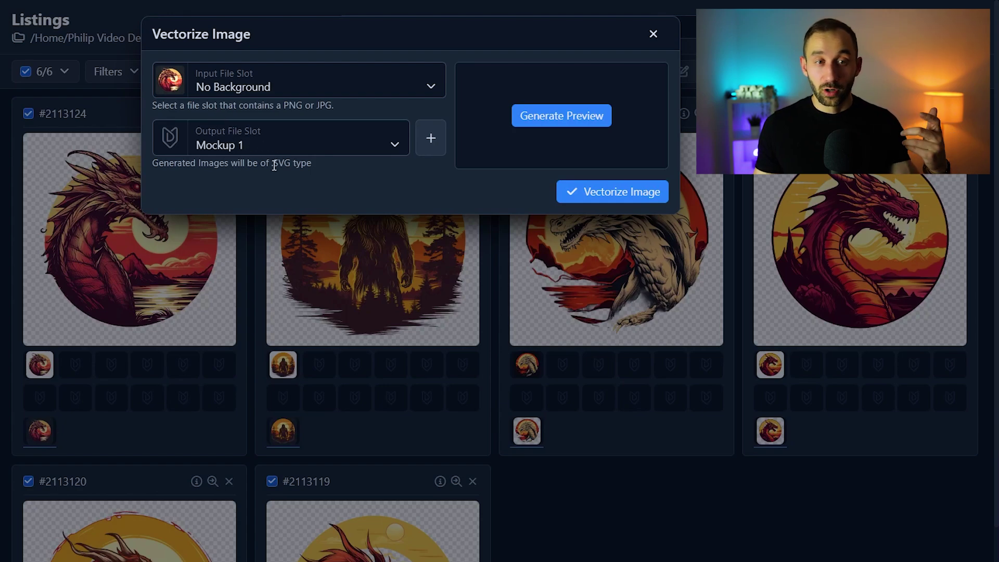
Add an output slot named 'SVG' and start vectorizing all six listings
left_click(433, 139)
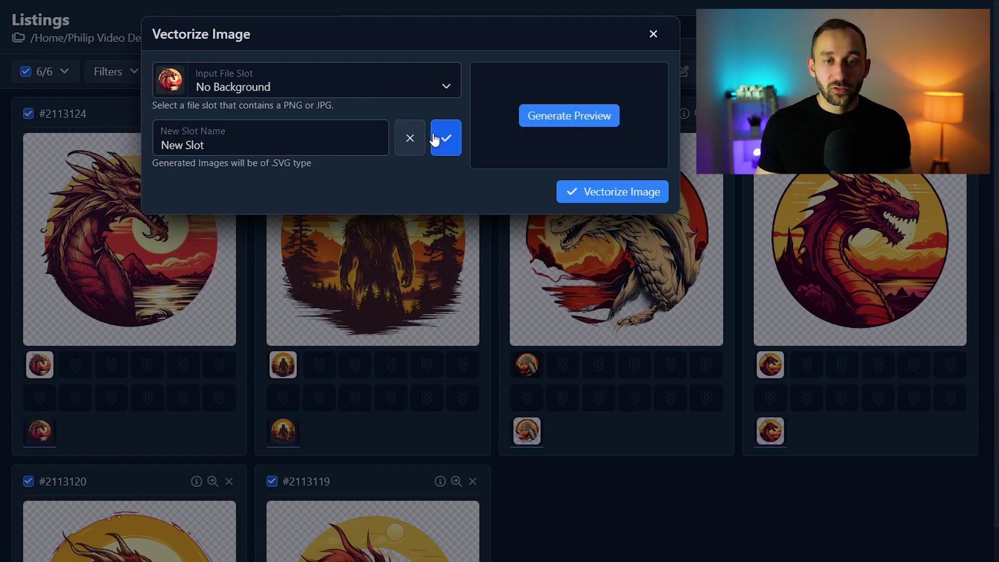
left_click(296, 146)
triple_click(301, 147)
type("SV")
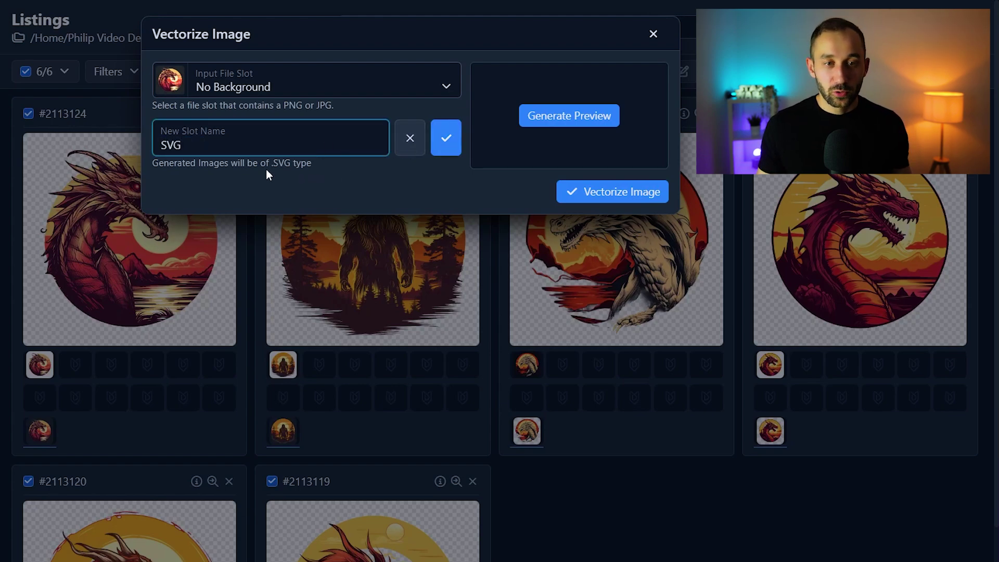
type("G")
left_click_drag(275, 164, 290, 164)
left_click(289, 163)
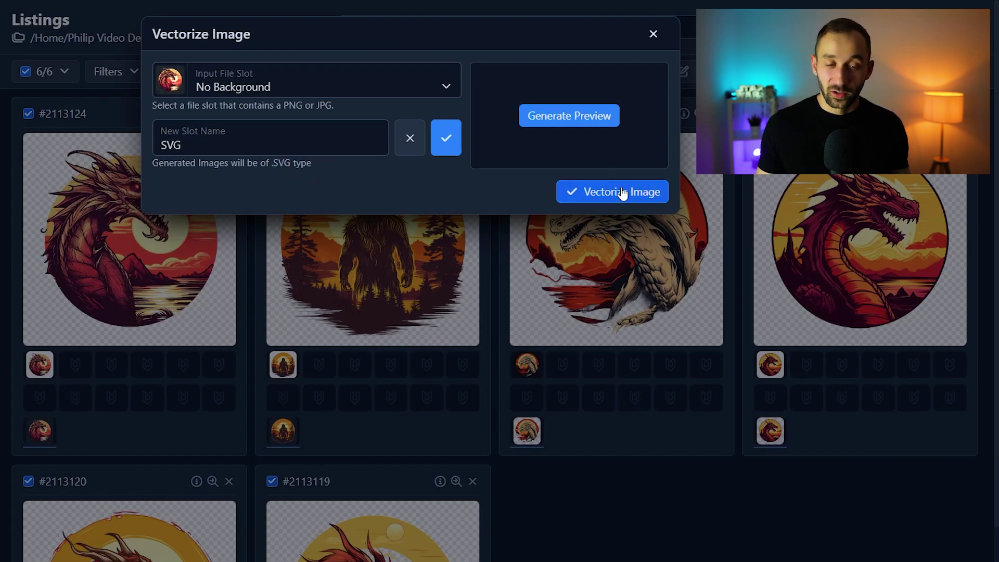
left_click(445, 139)
left_click(259, 110)
left_click(497, 143)
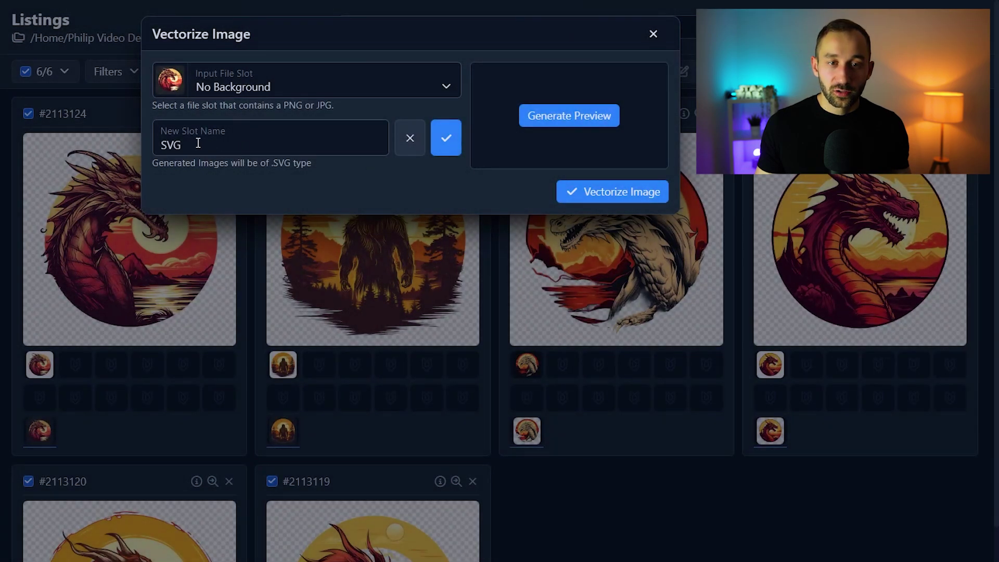
left_click(616, 192)
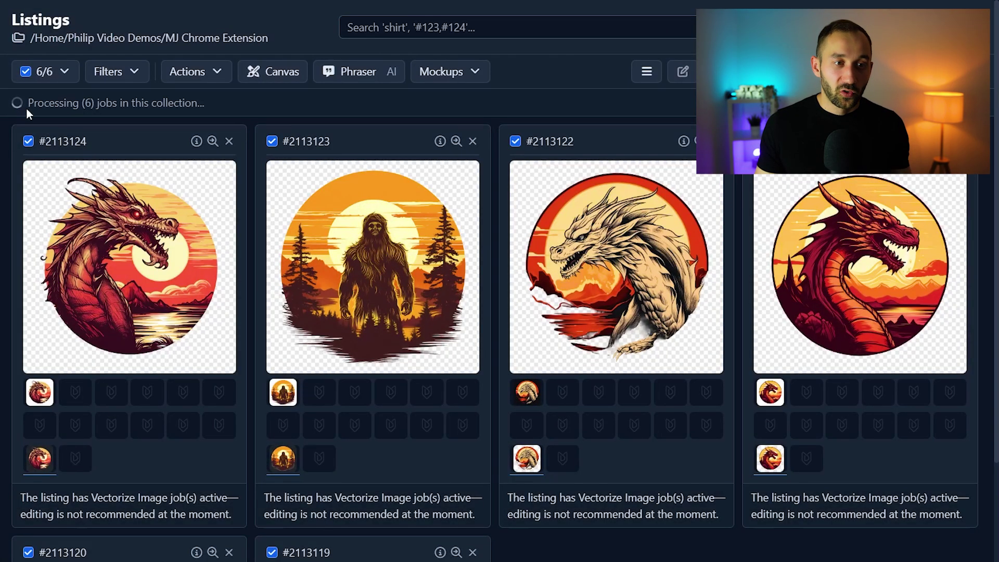
Open the Canvas editor for the listings and check the 4500 × 5400 canvas size
left_click_drag(31, 102, 276, 103)
left_click(269, 100)
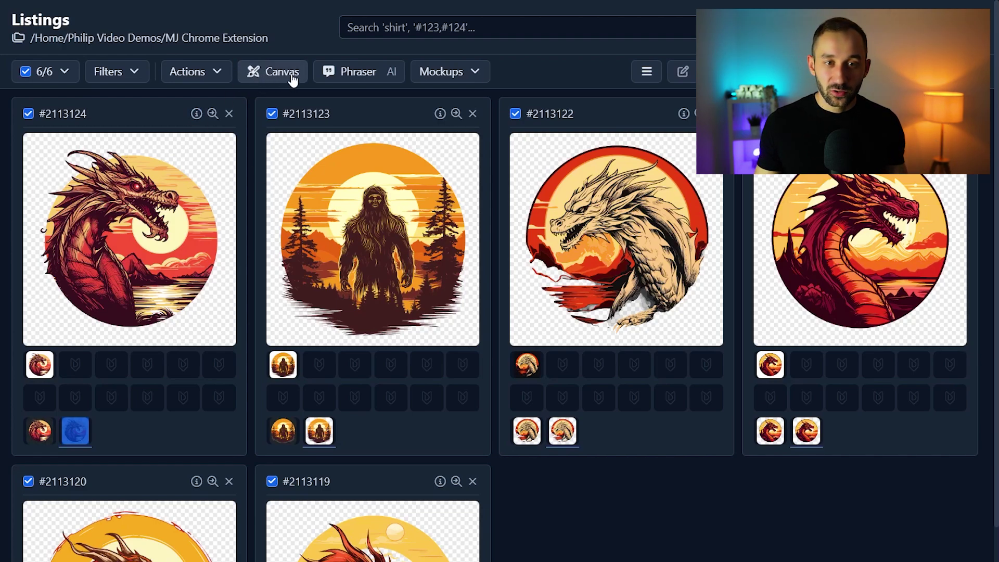
left_click(61, 74)
left_click(47, 142)
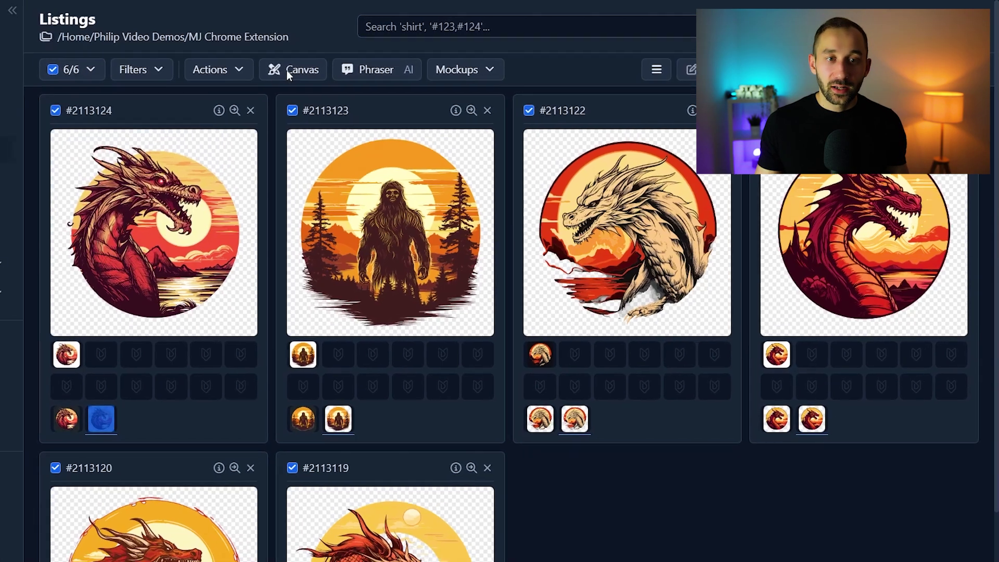
left_click(271, 71)
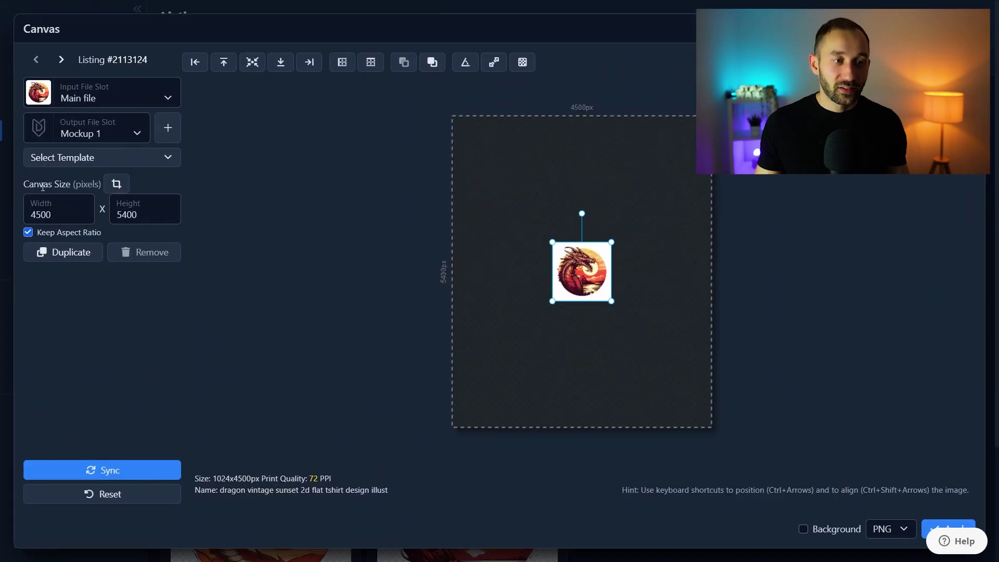
left_click(50, 214)
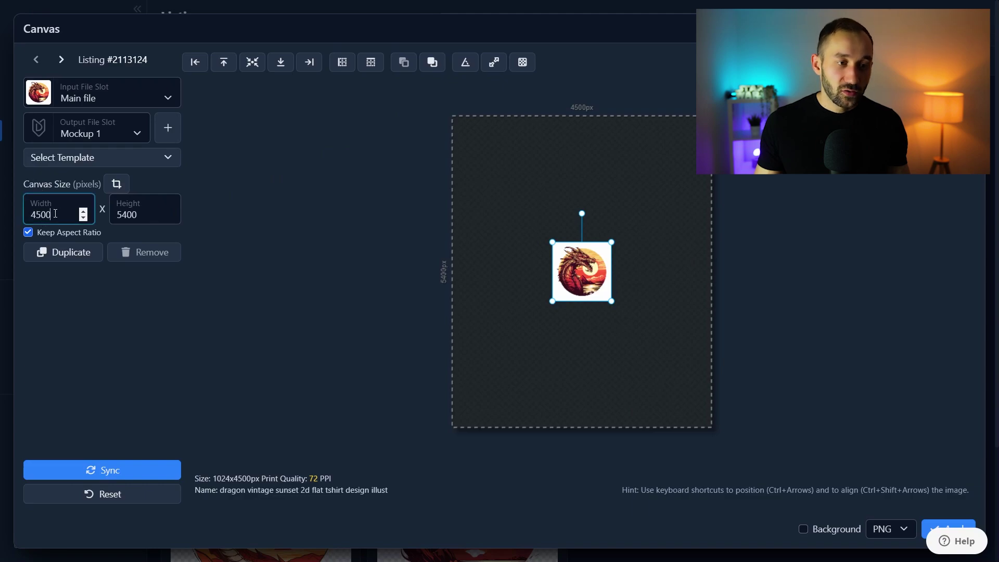
left_click(126, 214)
double_click(48, 216)
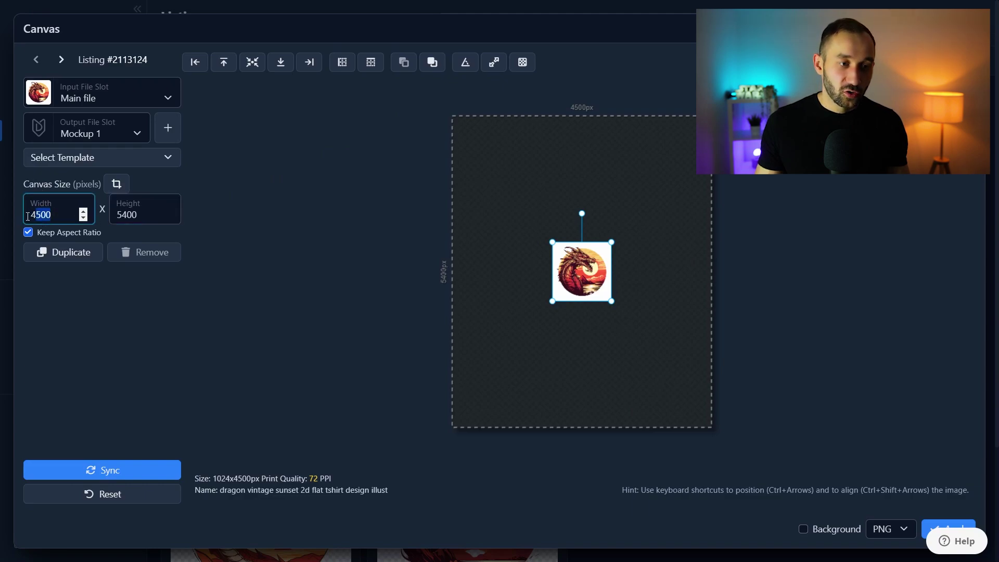
Place the SVG file on the 5400-high canvas and apply the layout to all listings
left_click(152, 218)
left_click(187, 216)
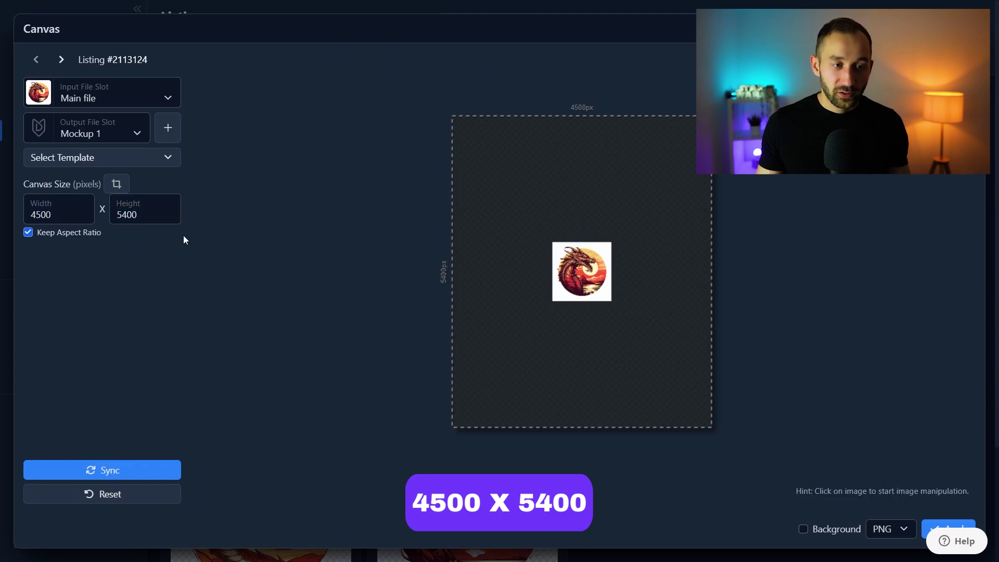
double_click(143, 214)
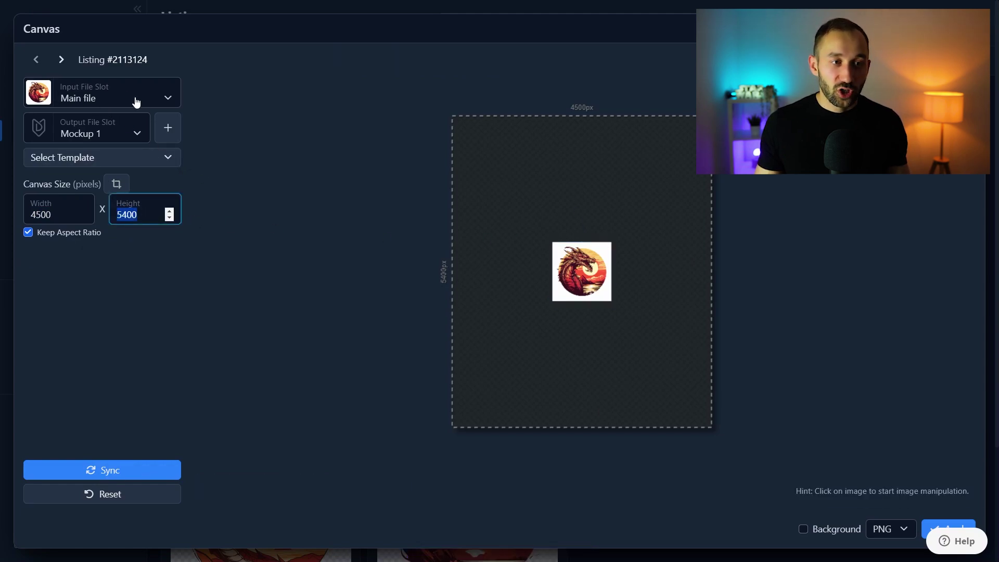
left_click(95, 96)
left_click(102, 99)
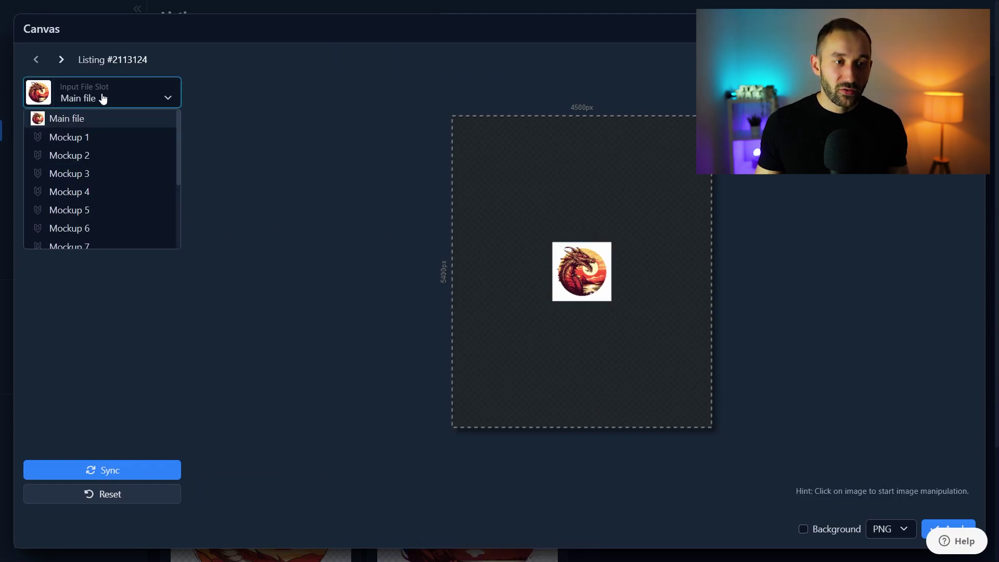
scroll(104, 176, "down", 5)
left_click(63, 240)
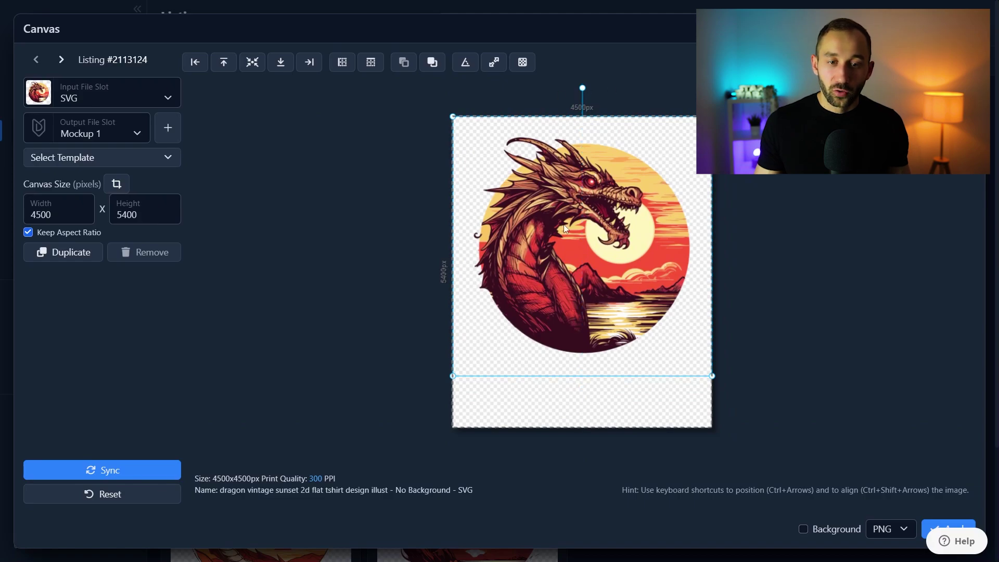
left_click(96, 471)
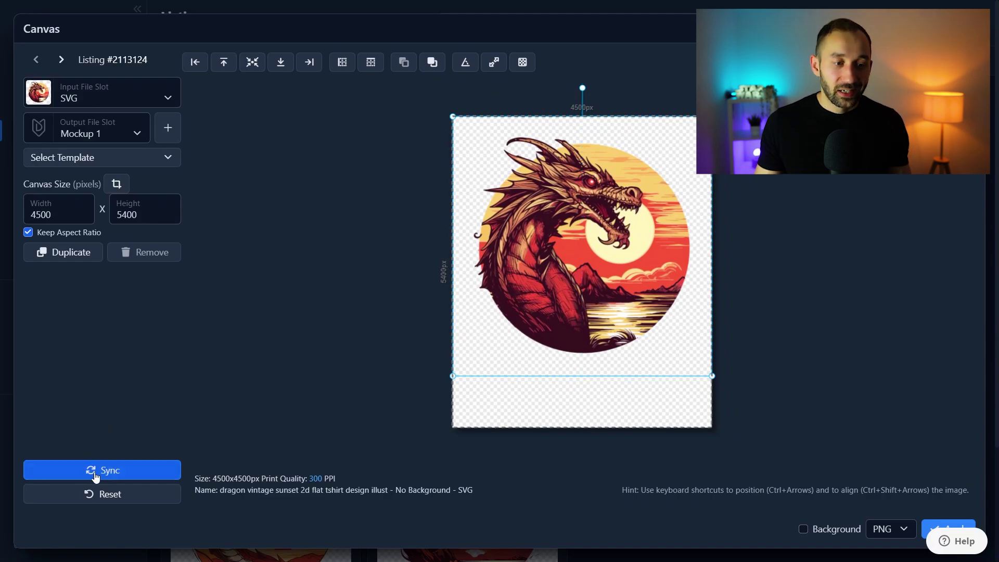
Move to listing #2113119, check width 4500 and height 5400, and deselect the image
left_click(63, 60)
left_click(62, 61)
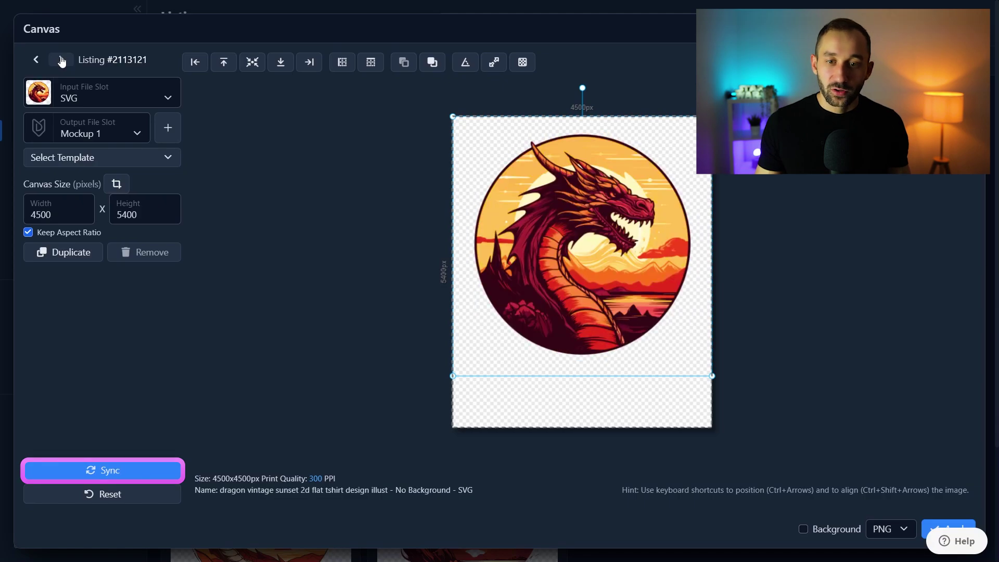
left_click(61, 61)
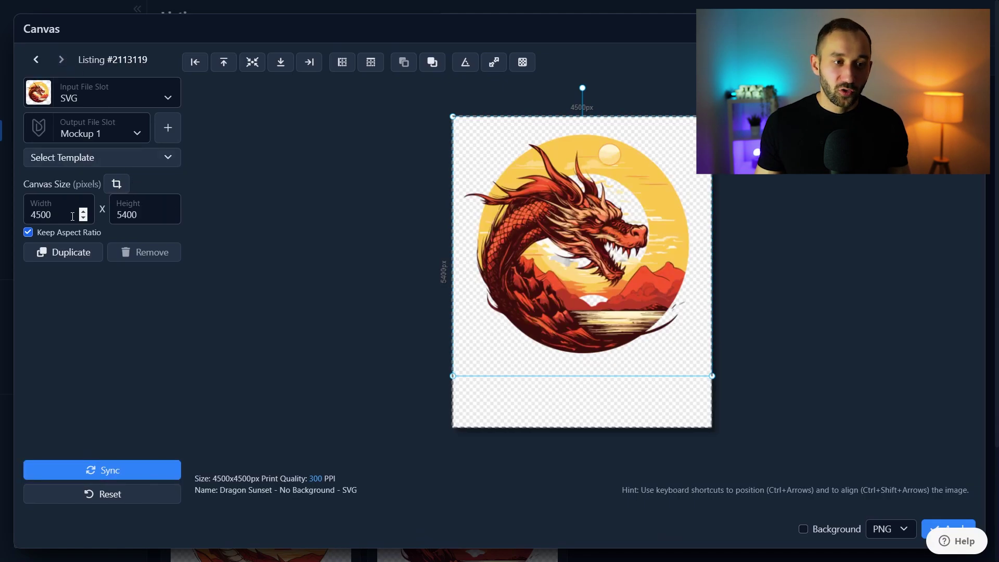
left_click_drag(52, 215, 30, 215)
double_click(147, 218)
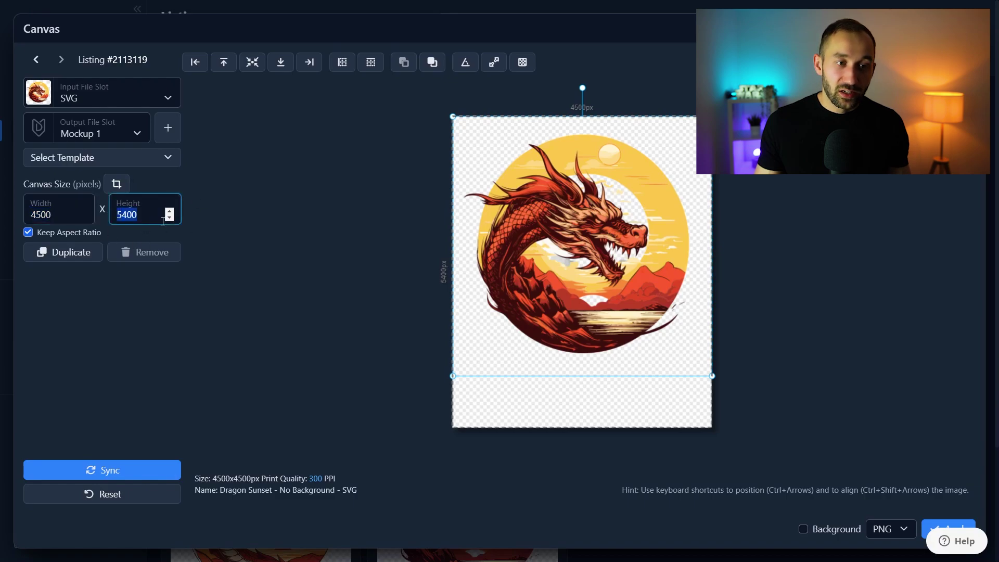
left_click(261, 206)
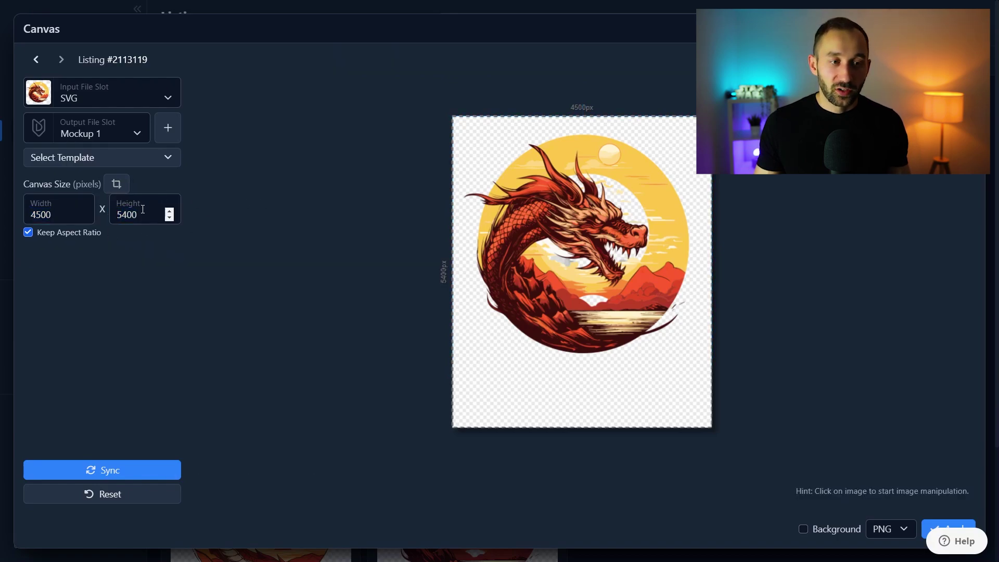
Create a new output file slot named 'Tshirt Print File'
left_click(168, 127)
left_click(102, 135)
triple_click(82, 125)
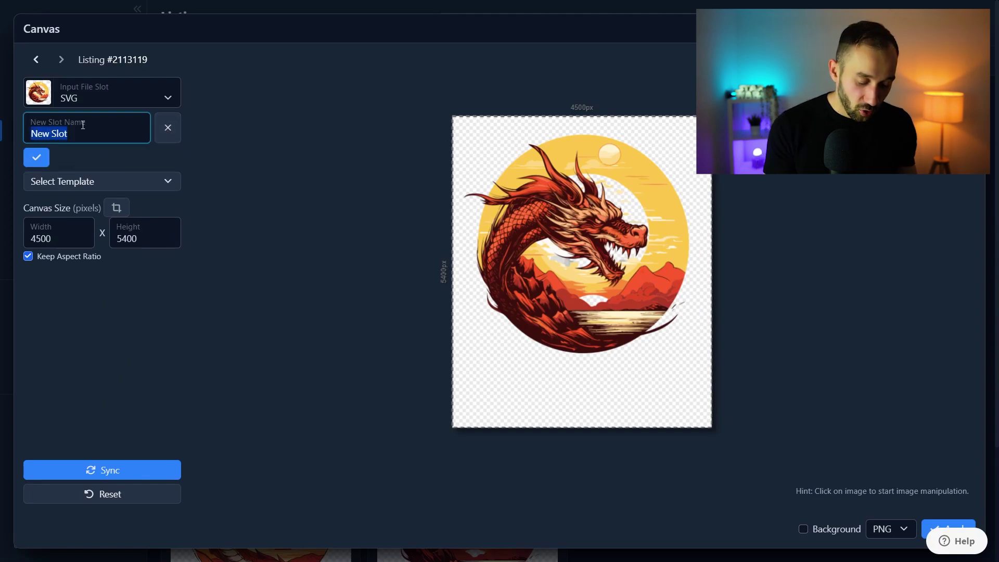
type("Tshirt Print File")
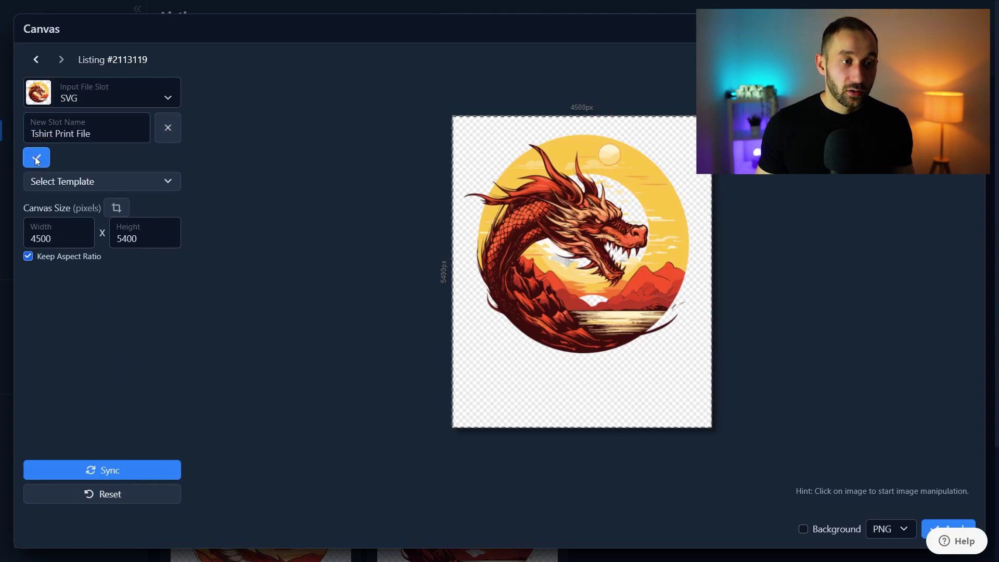
left_click(29, 158)
left_click(431, 93)
left_click(586, 120)
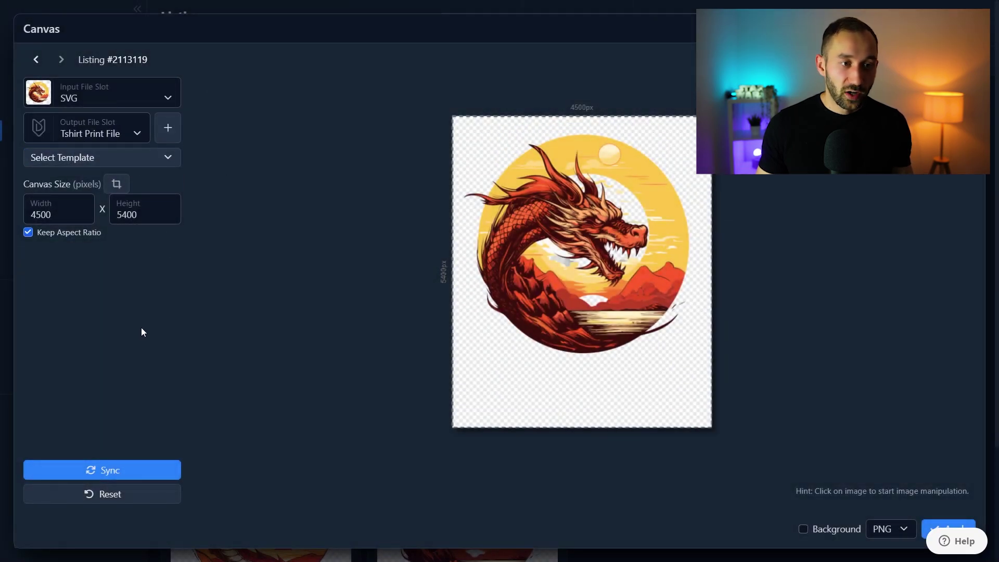
Browse the product template list and close it without choosing a template
left_click(159, 158)
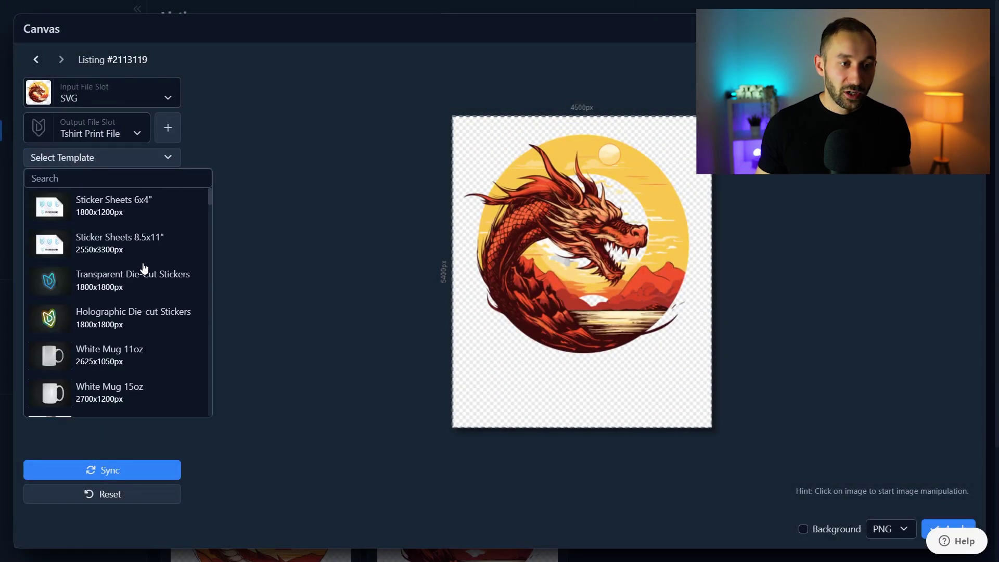
scroll(99, 281, "down", 1)
scroll(105, 263, "up", 1)
scroll(112, 273, "down", 2)
scroll(119, 271, "down", 8)
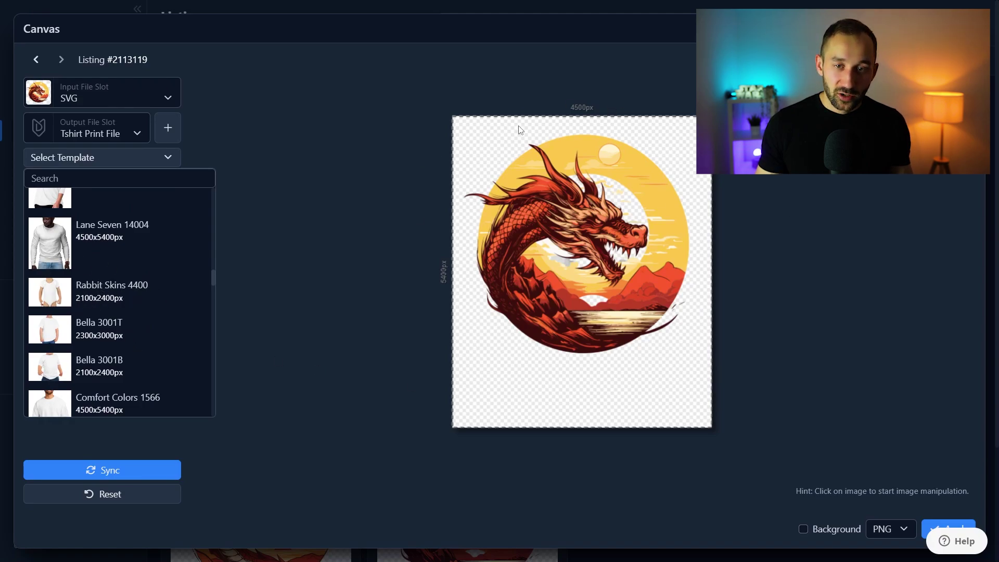
left_click(268, 235)
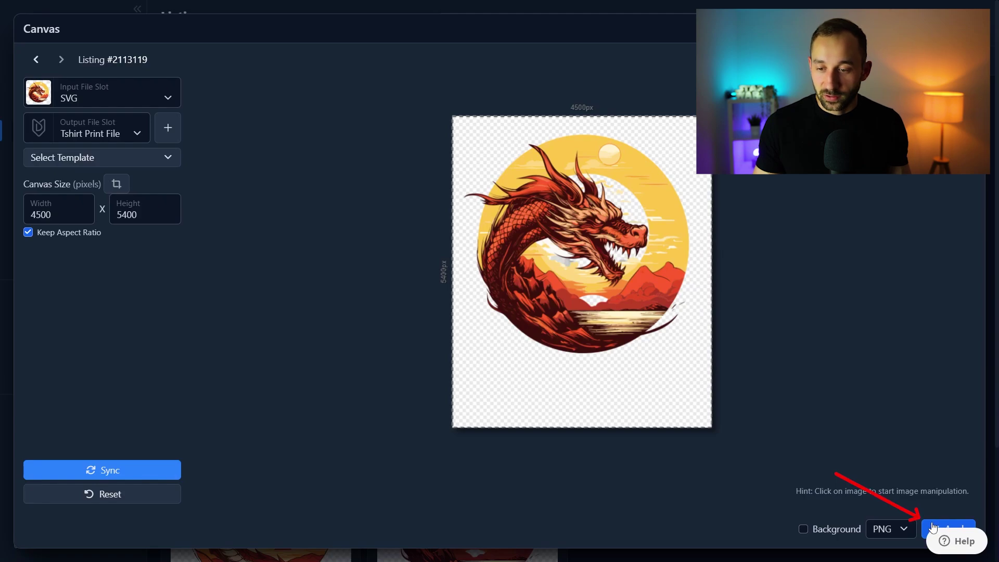
Apply the canvas to all listings and preview #2113124's new Tshirt Print File
left_click(949, 529)
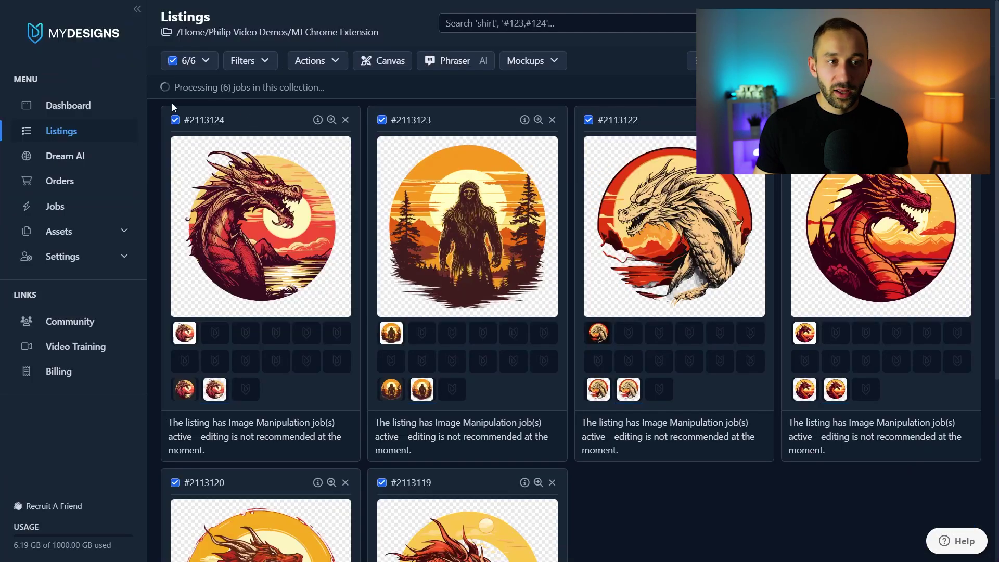
left_click_drag(171, 103, 414, 97)
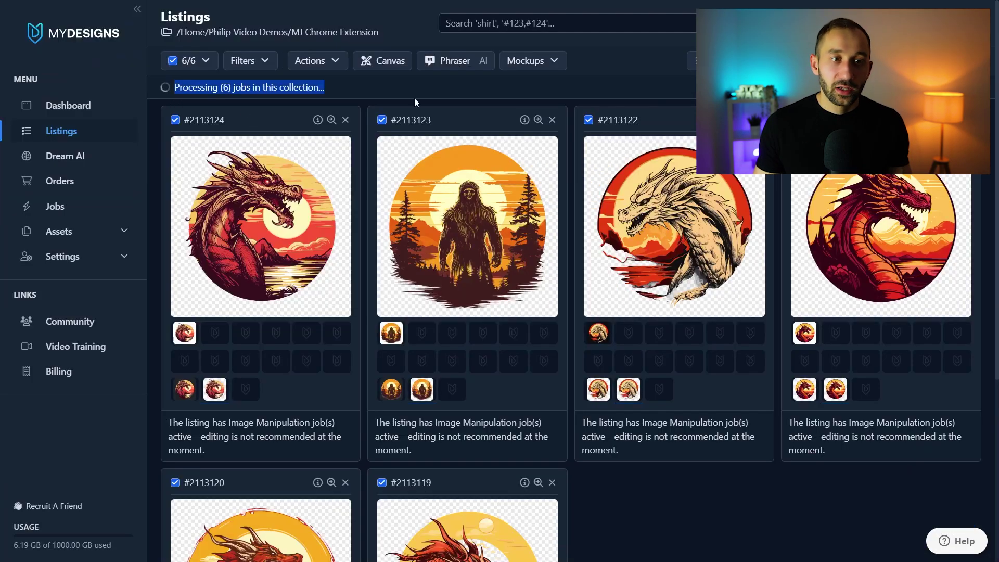
left_click(362, 92)
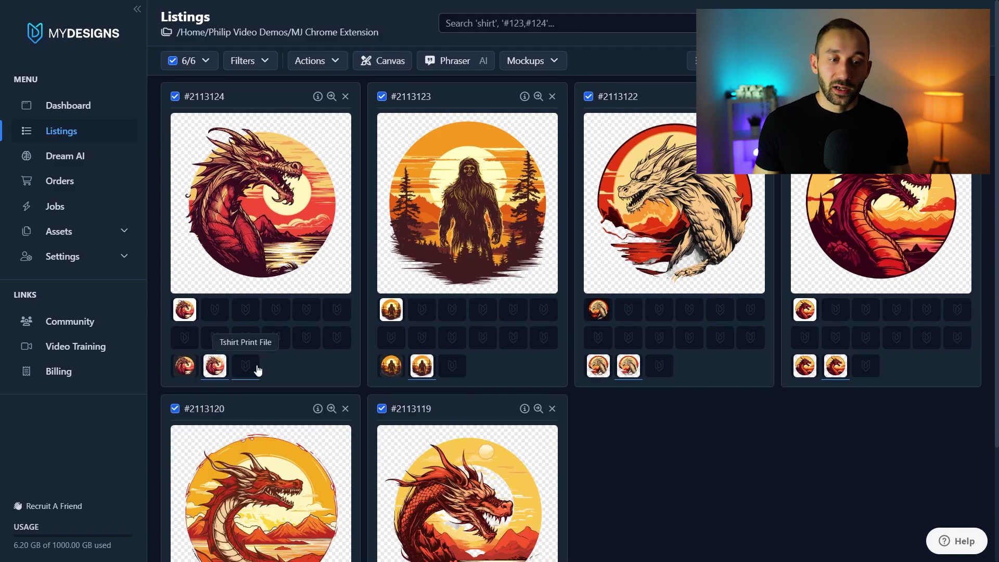
left_click(250, 371)
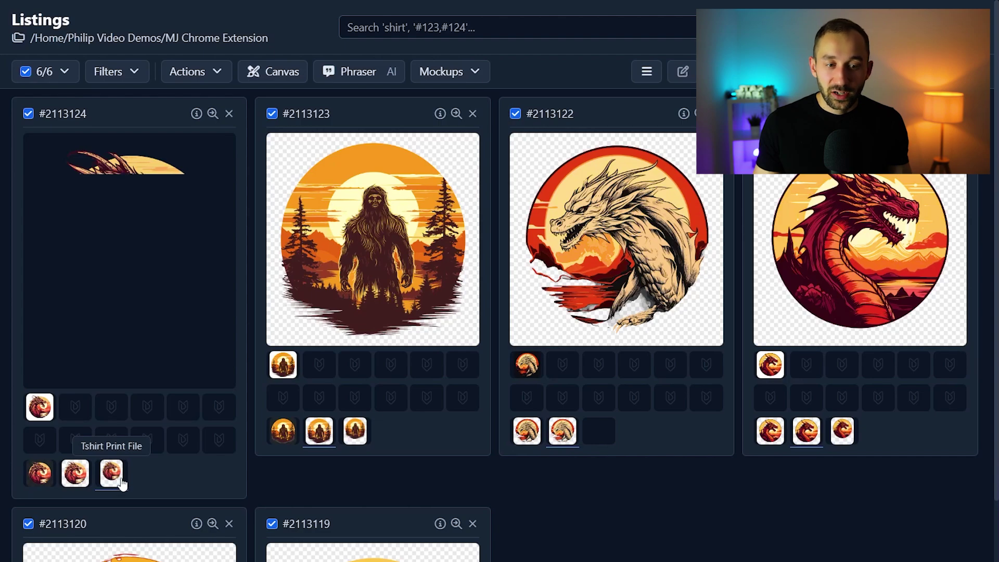
left_click(121, 484)
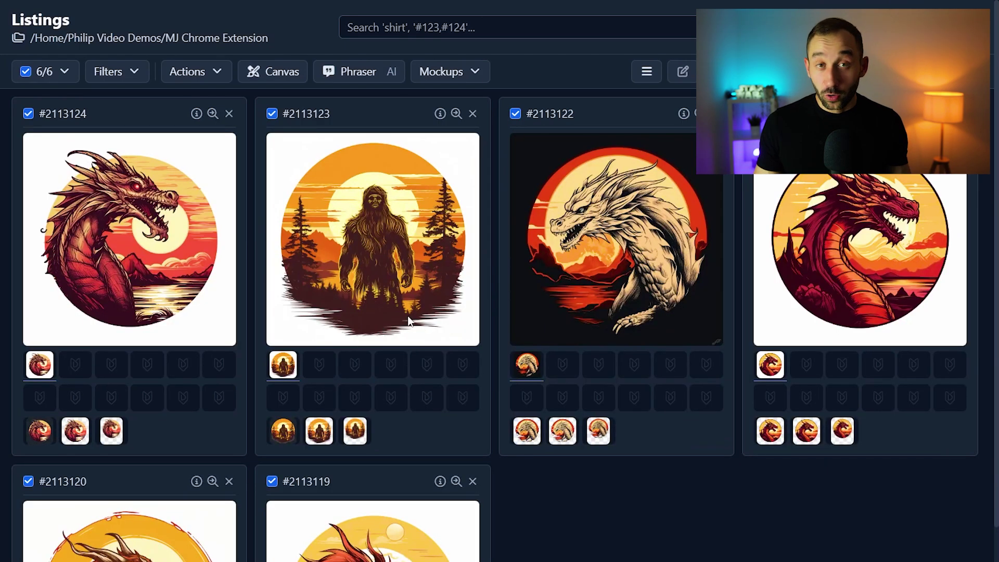
Download a ZIP of the six listings' Tshirt Print File images only, excluding Main file and SVG files
left_click(199, 78)
left_click(380, 288)
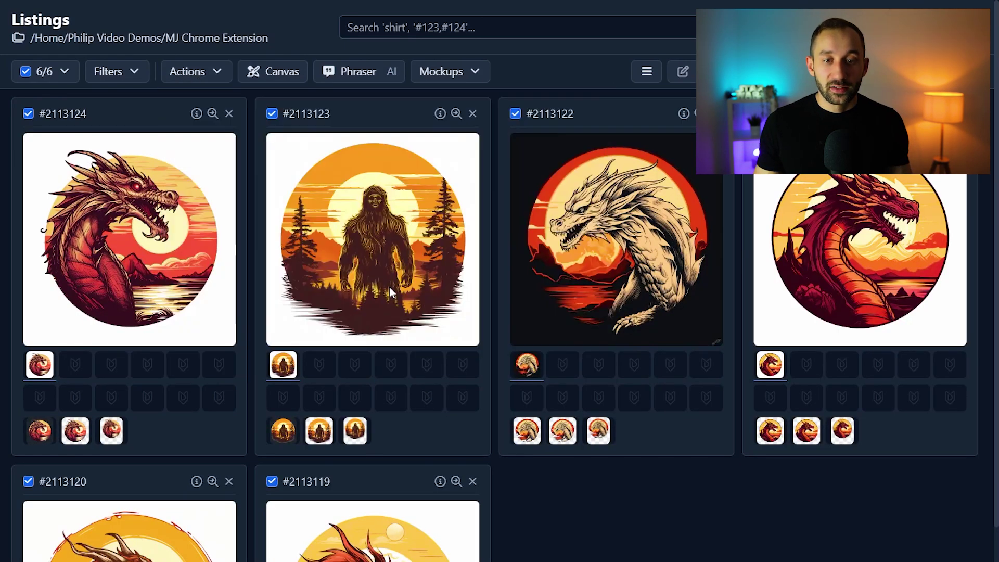
left_click(232, 134)
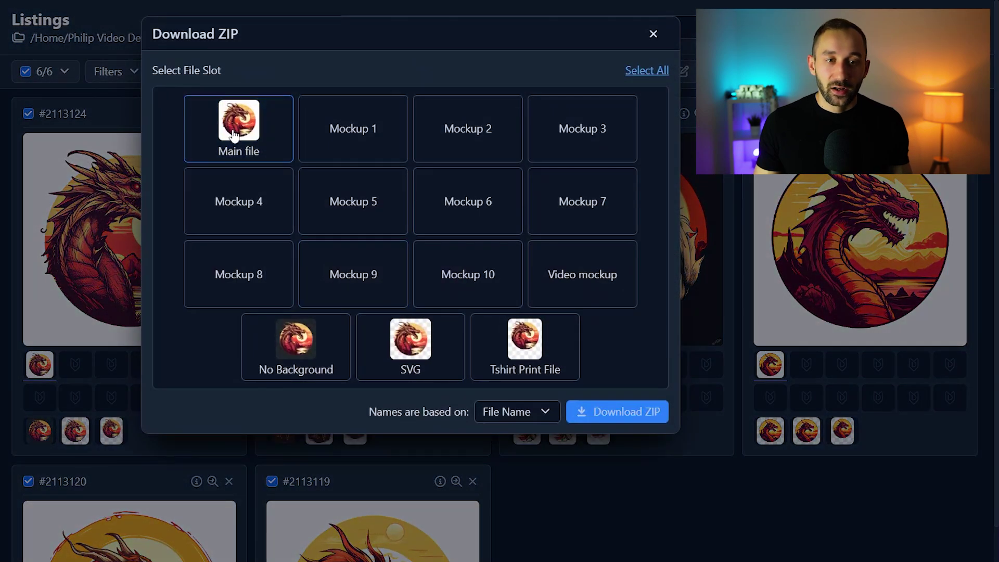
left_click(411, 354)
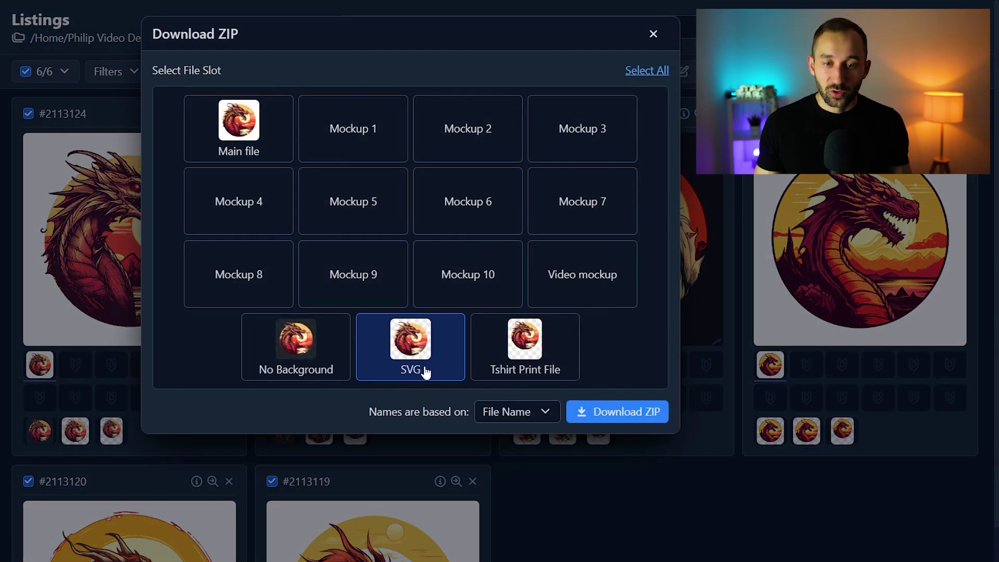
left_click(420, 370)
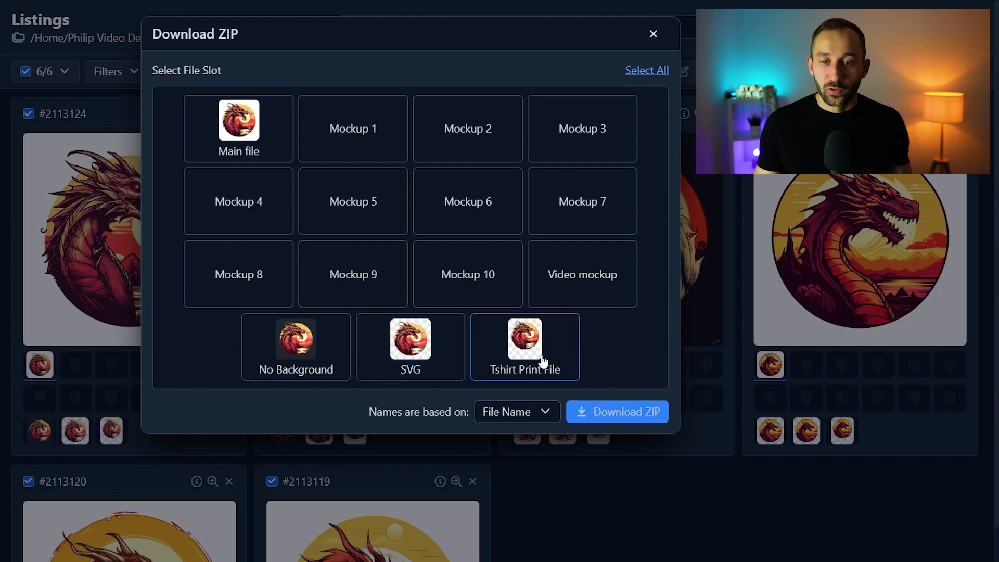
left_click(548, 367)
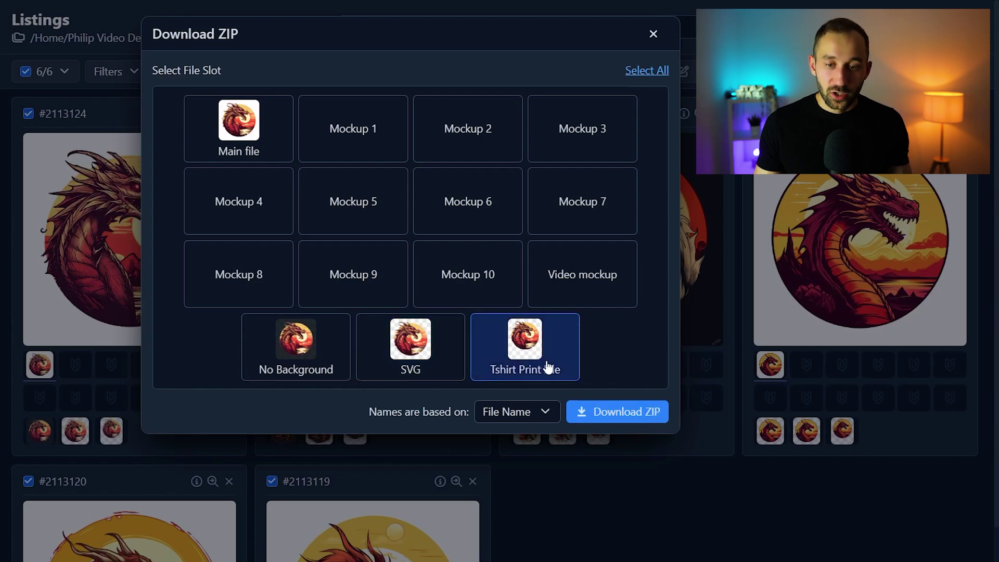
left_click(596, 419)
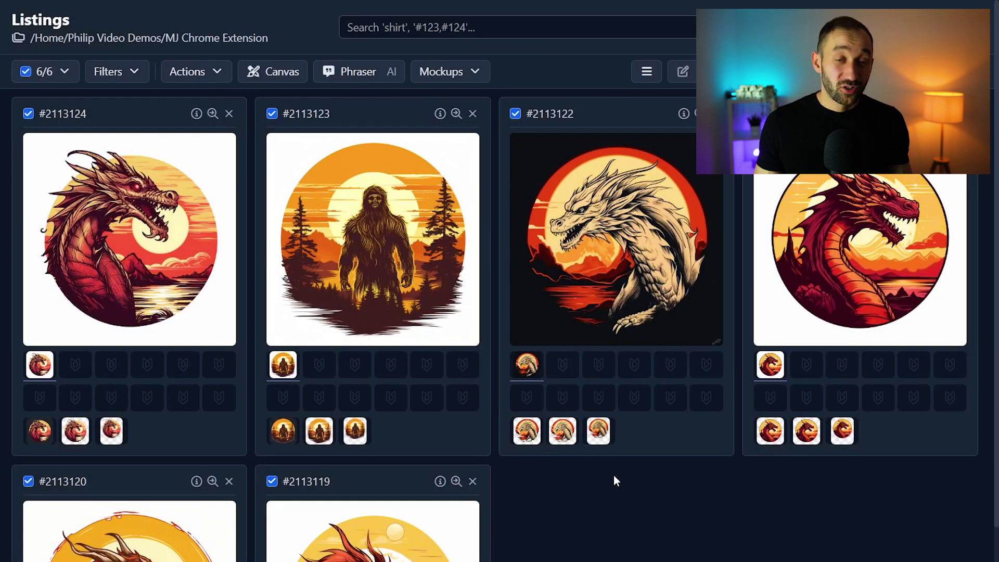
left_click(445, 71)
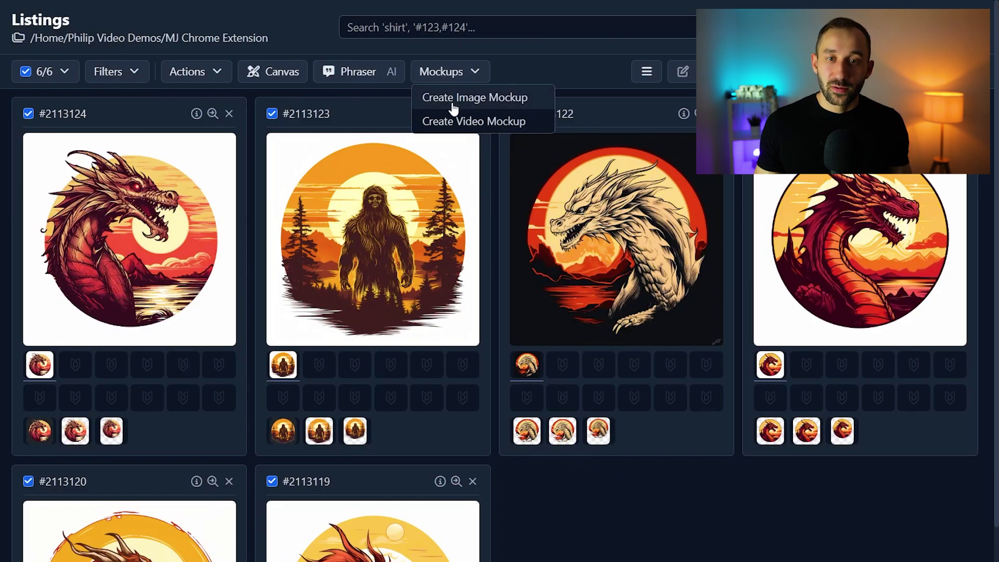
Switch the listings to the detailed layout and focus the first listing's Tags field
left_click(647, 73)
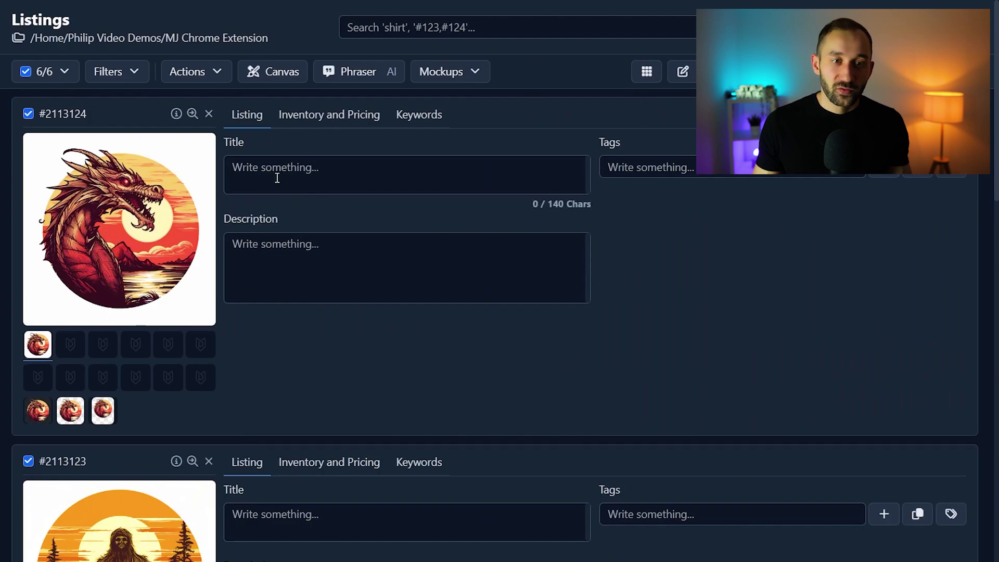
left_click(635, 166)
scroll(674, 327, "down", 15)
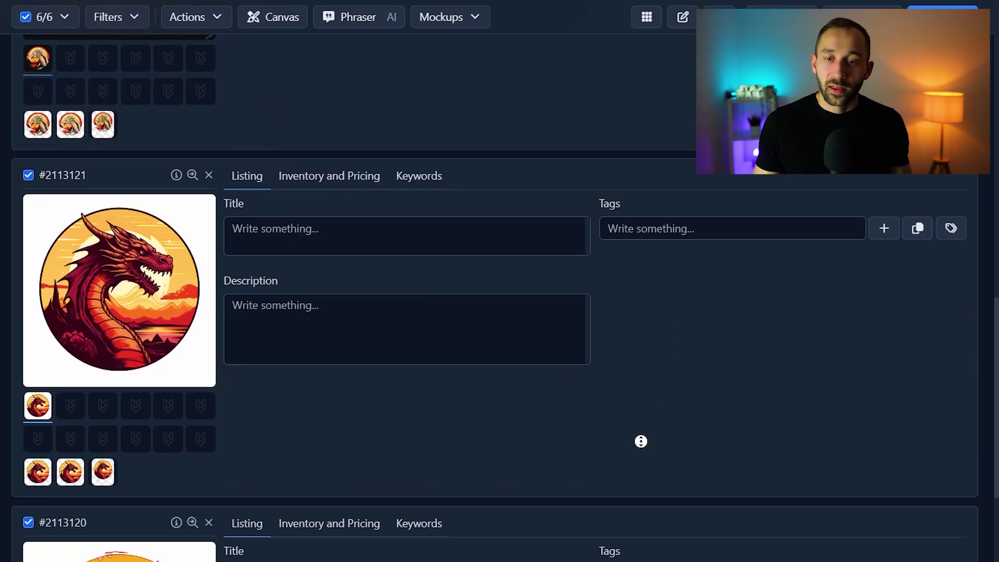
scroll(640, 440, "up", 5)
scroll(499, 423, "up", 10)
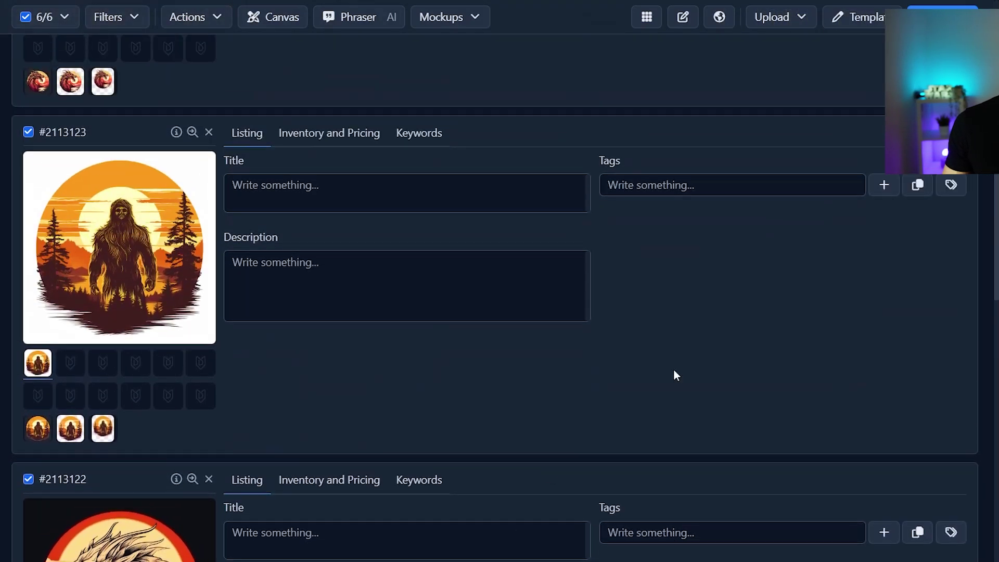
Review the Publish dropdown options, then focus the first listing's Title field
left_click(931, 49)
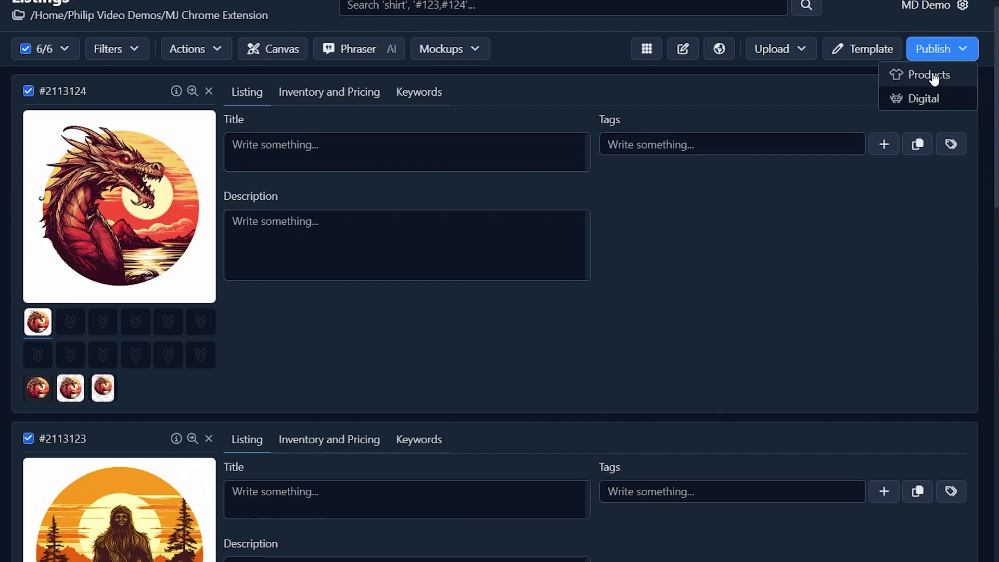
left_click(653, 277)
scroll(654, 281, "down", 20)
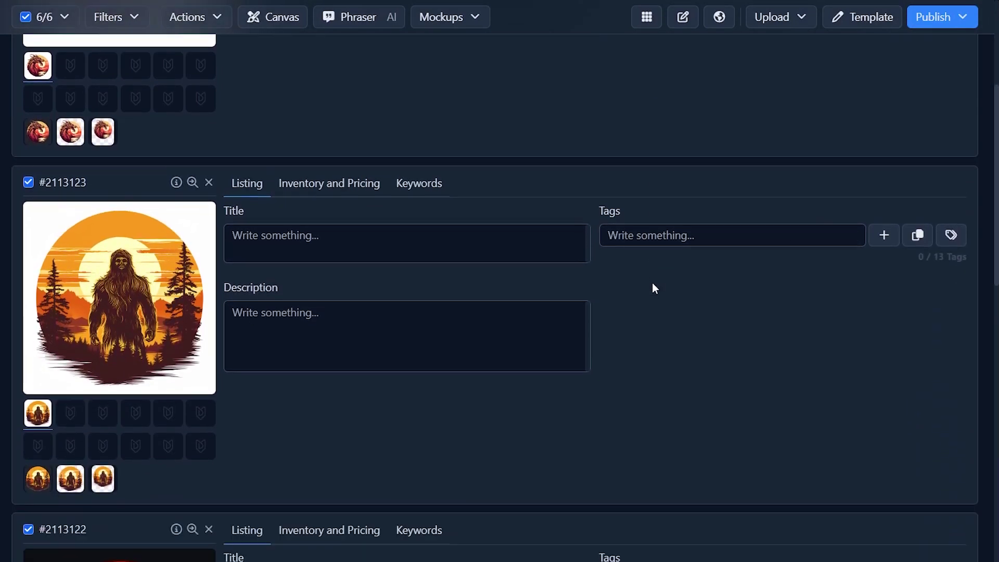
scroll(542, 312, "down", 6)
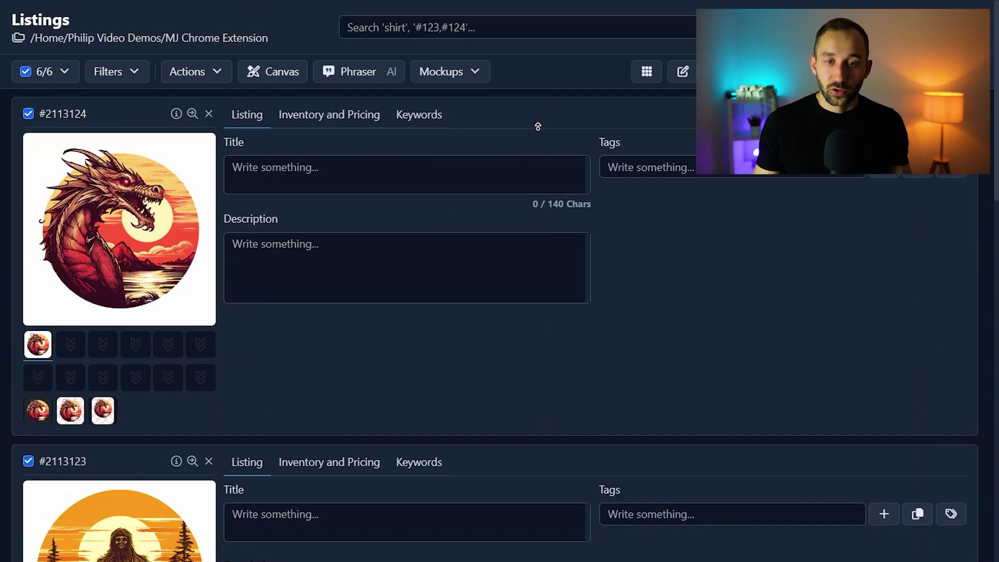
left_click(534, 127)
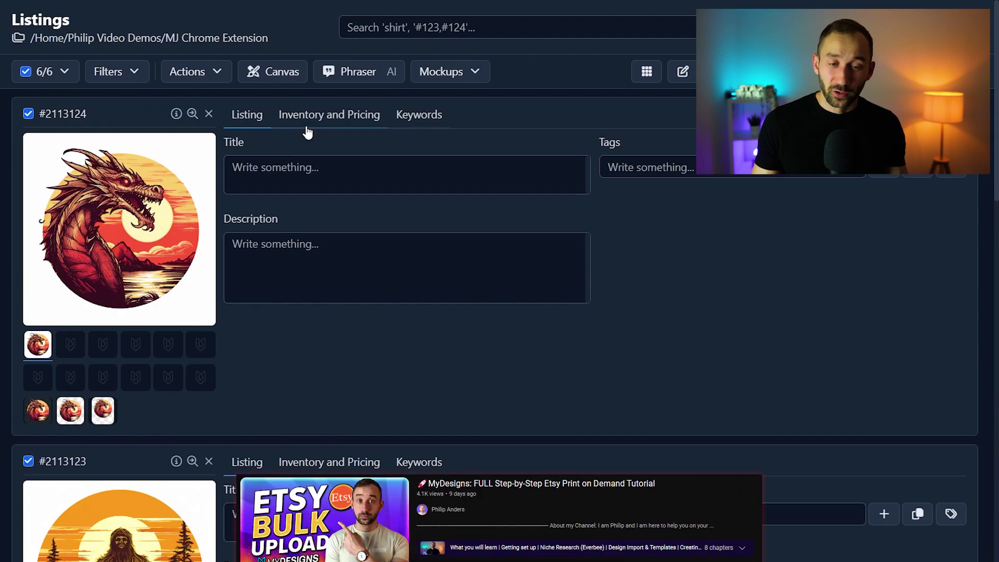
Leave the first listing's Title field and switch back to the card grid to see all six dragon designs
left_click(287, 169)
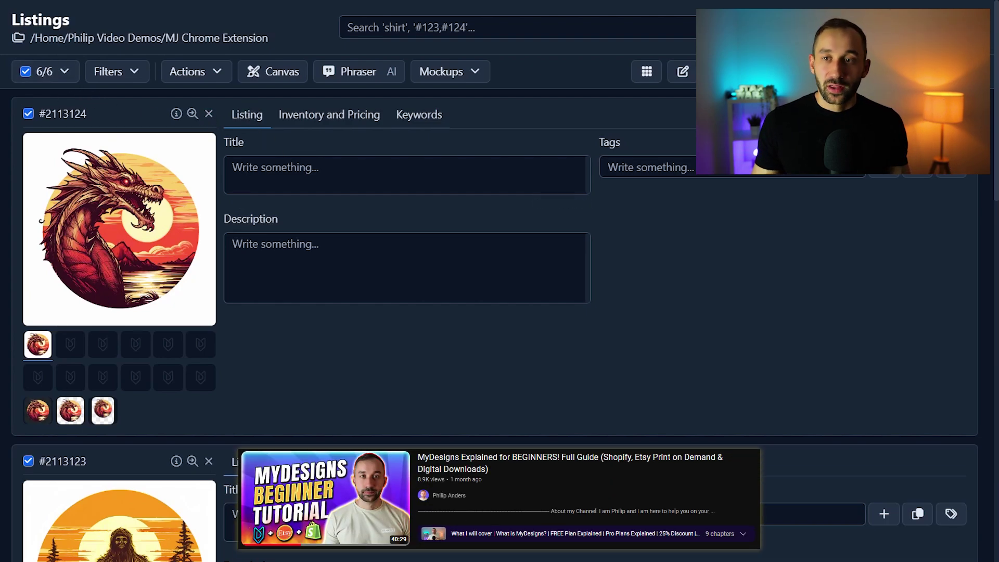
left_click(646, 72)
scroll(452, 323, "down", 3)
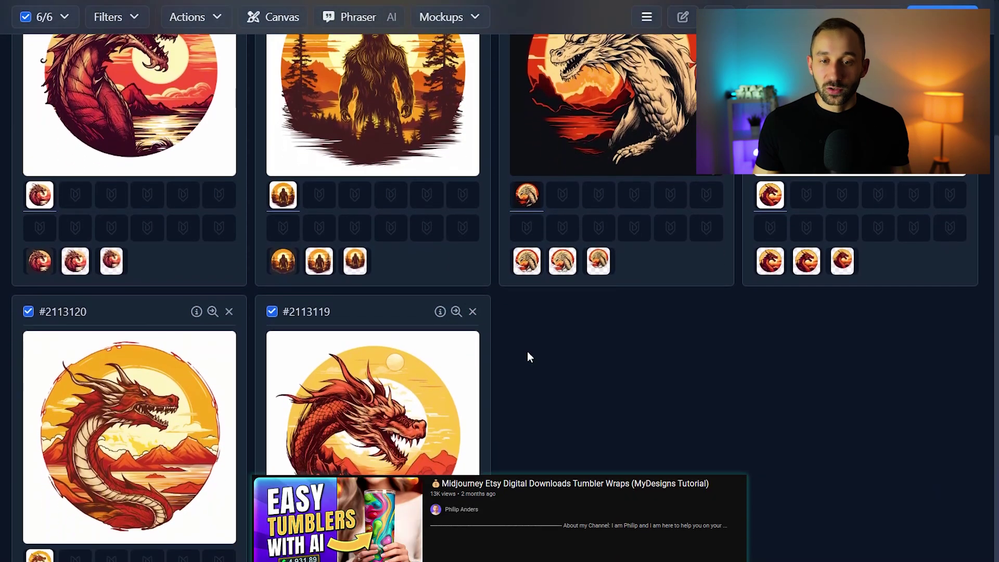